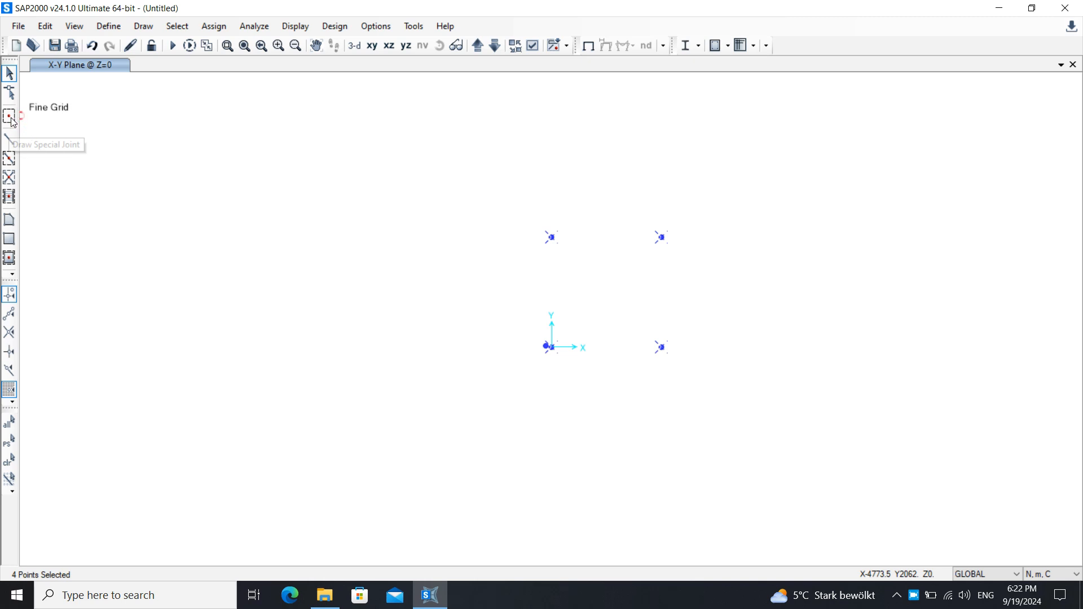
- Try placing a special joint offset X 500, Y 500, Z 1000 from the origin joint
left_click(9, 116)
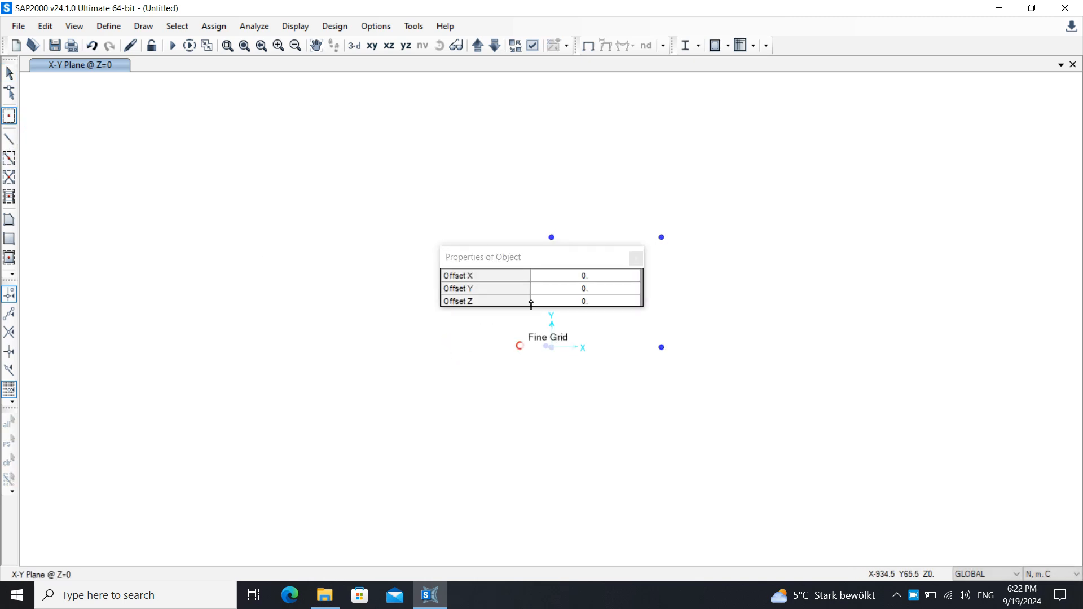
left_click(575, 275)
type("50")
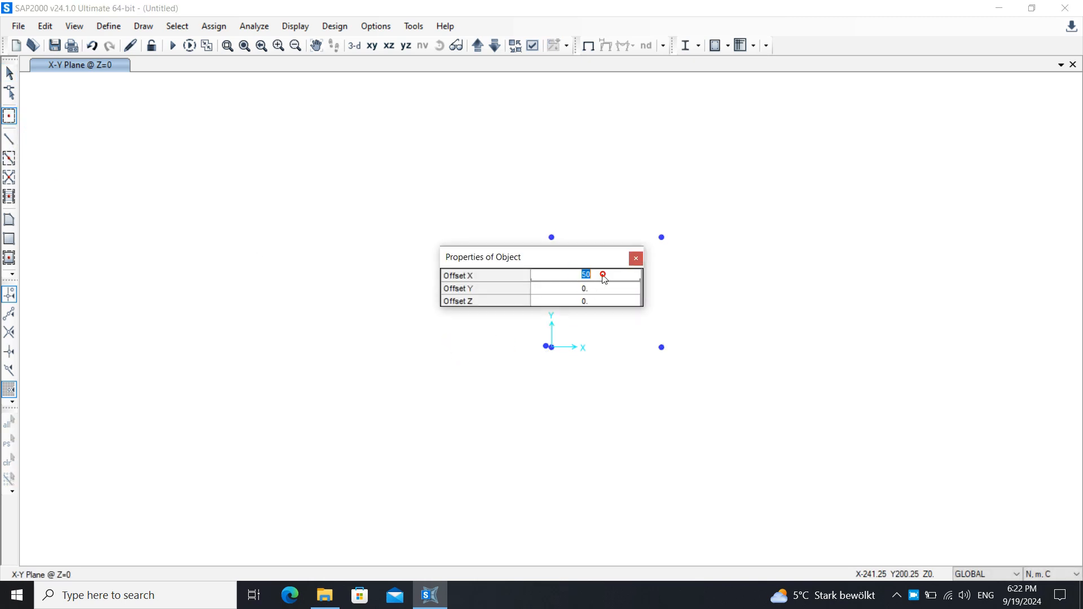
type("500")
left_click(589, 288)
type("500")
left_click(589, 301)
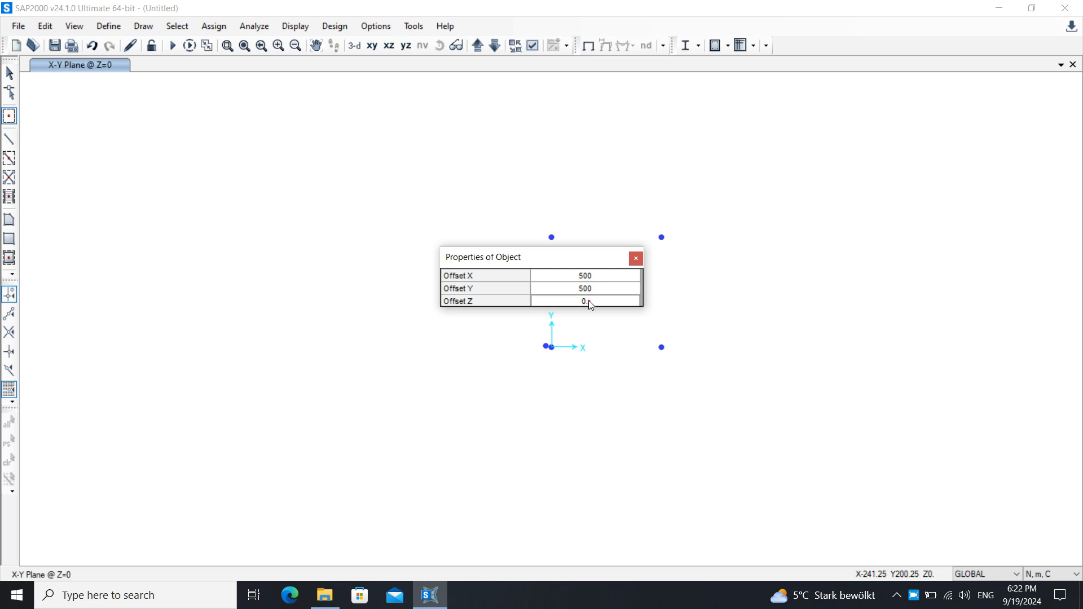
type("1000")
left_click(551, 349)
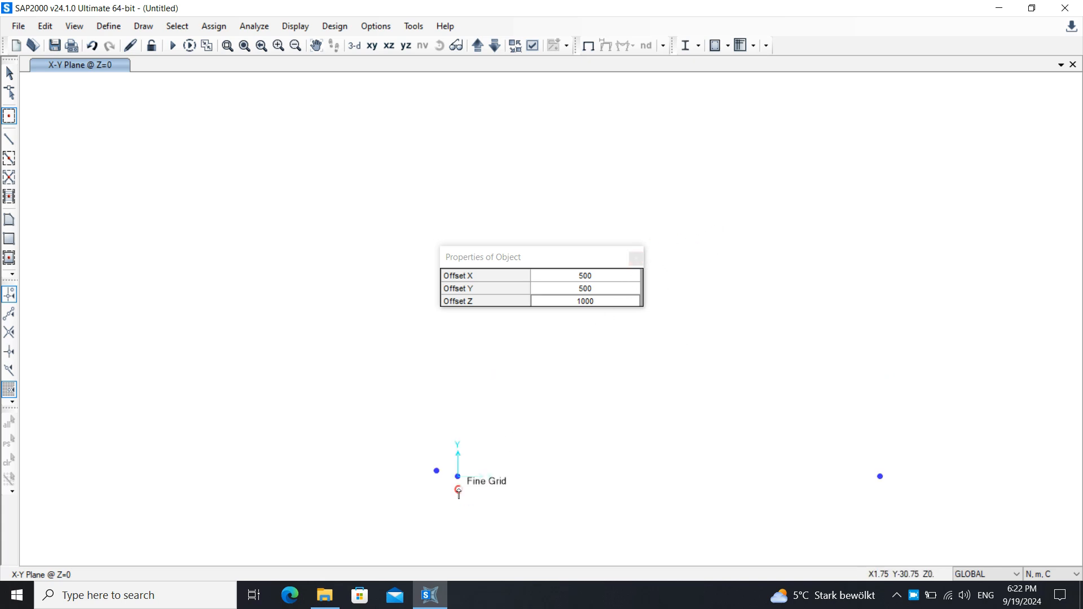
left_click(635, 258)
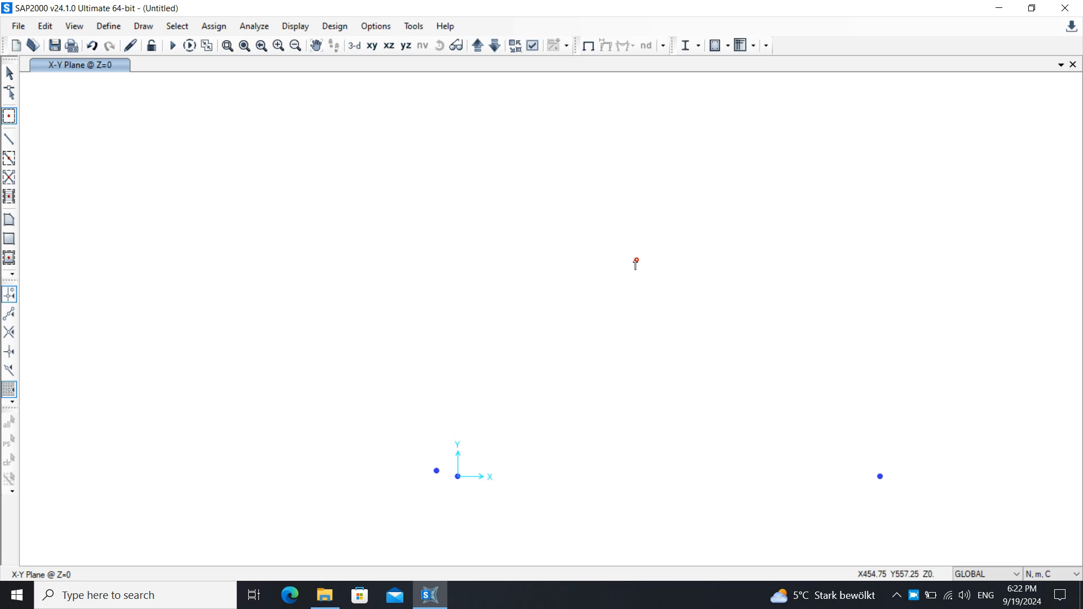
- Undo the special joint placement
key("Escape")
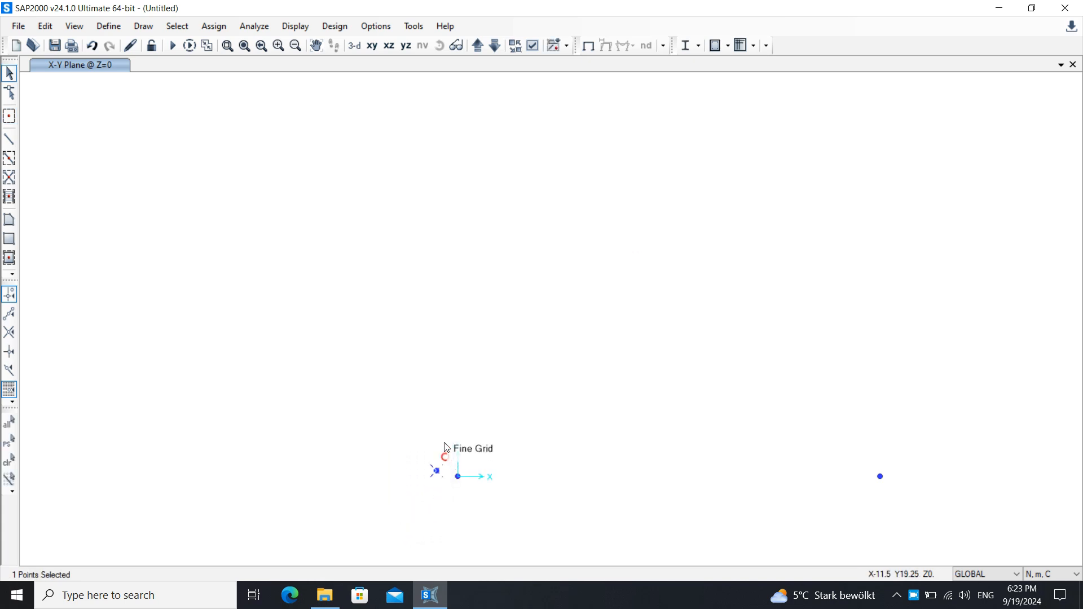
key("ctrl+z")
key("ctrl+z")
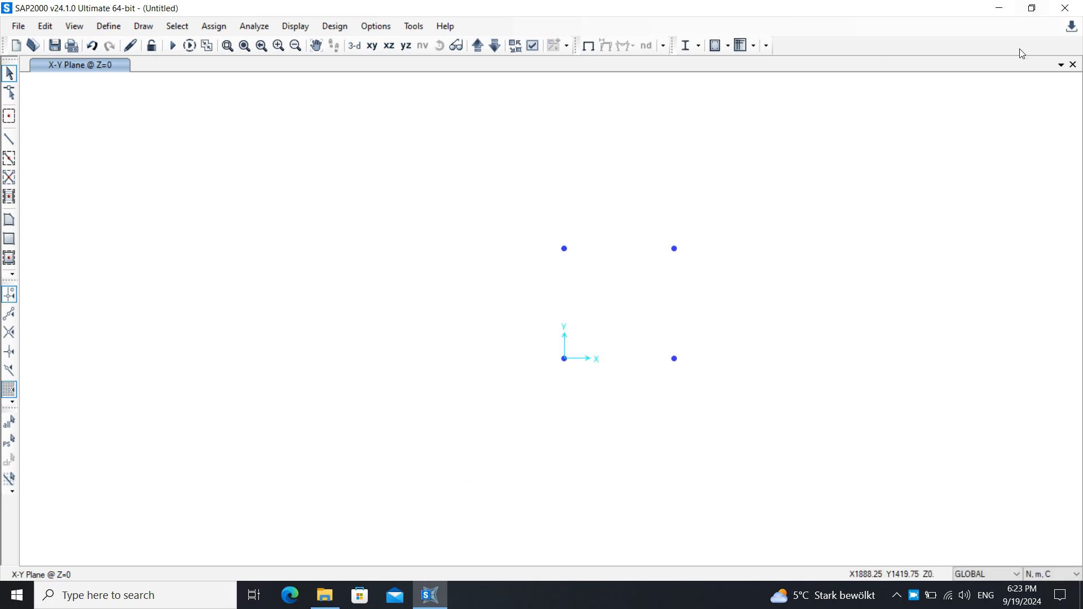
- Open an additional 3-D view window and orbit and zoom it to inspect the joints
left_click(1060, 64)
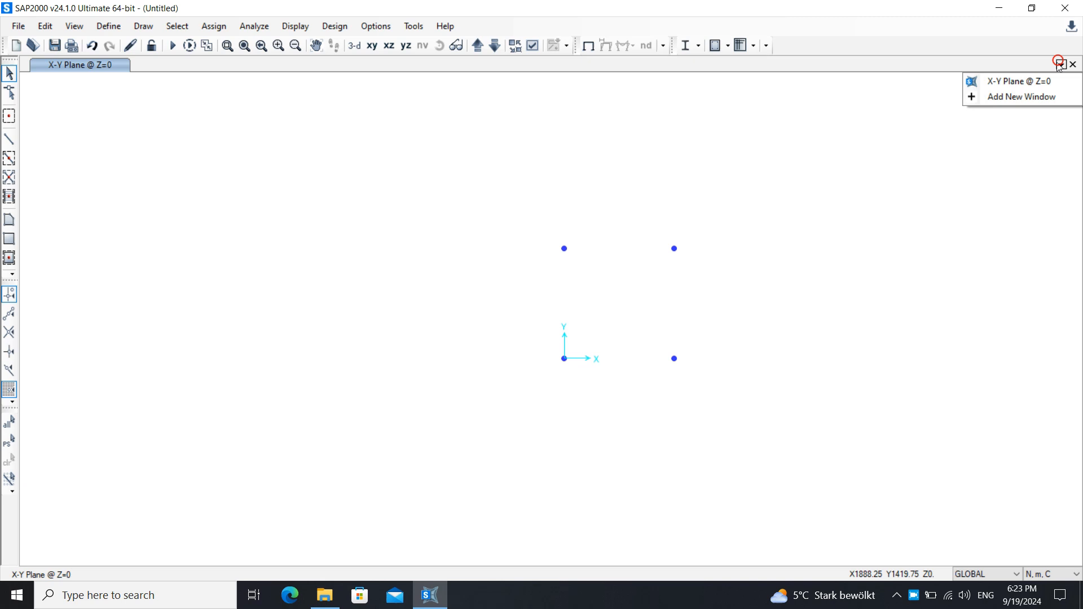
left_click(1024, 95)
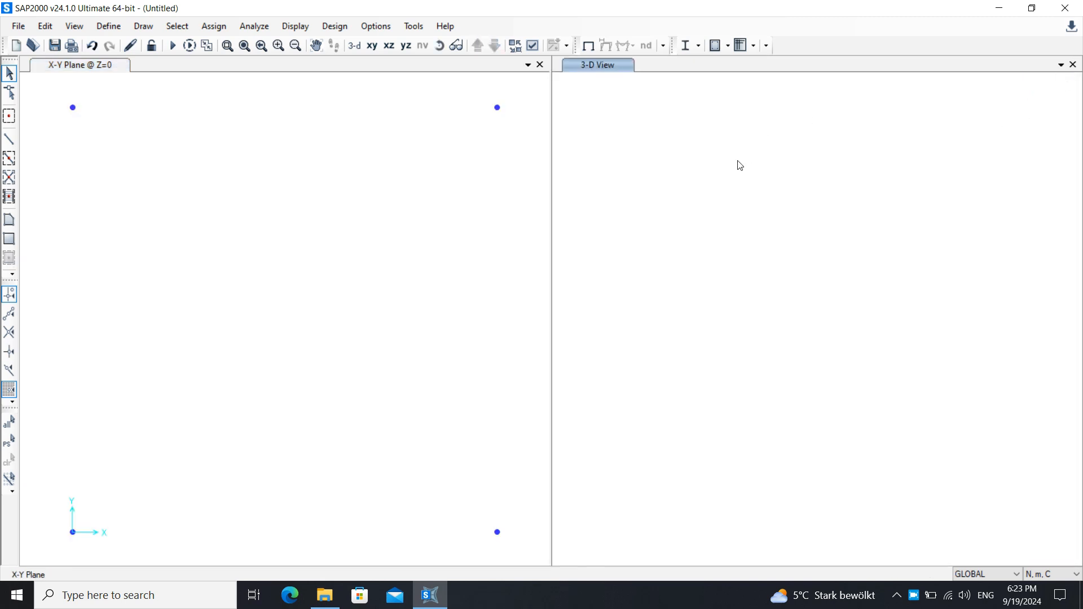
middle_click_drag(729, 445, 699, 304)
middle_click_drag(771, 365, 756, 346)
middle_click_drag(805, 372, 639, 258)
middle_click_drag(756, 346, 750, 345)
left_click_drag(871, 217, 662, 476)
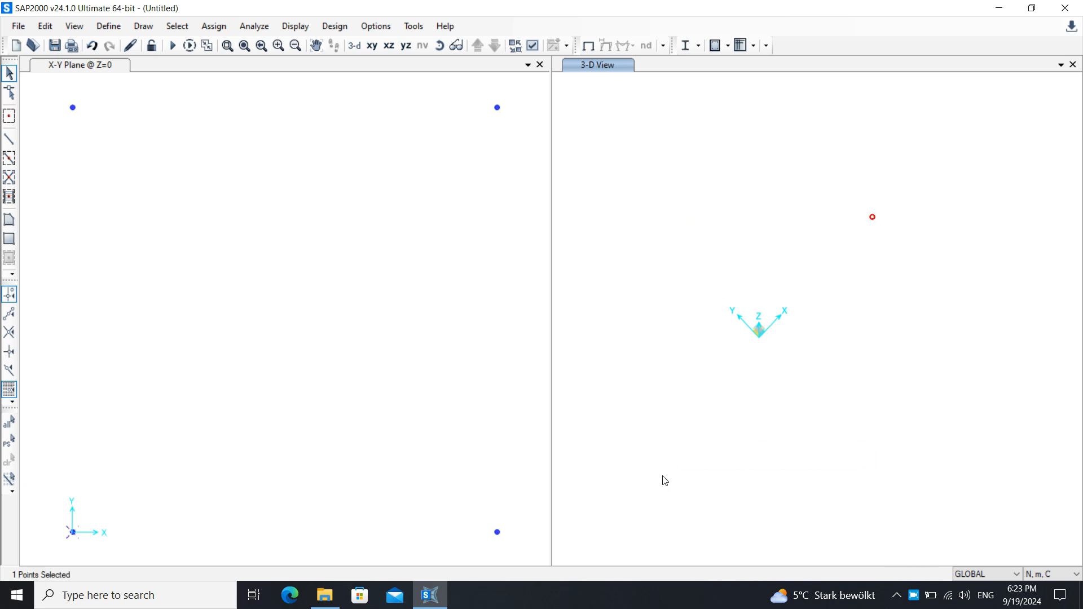
scroll(771, 340, "up", 3)
left_click_drag(919, 215, 642, 426)
scroll(665, 346, "up", 3)
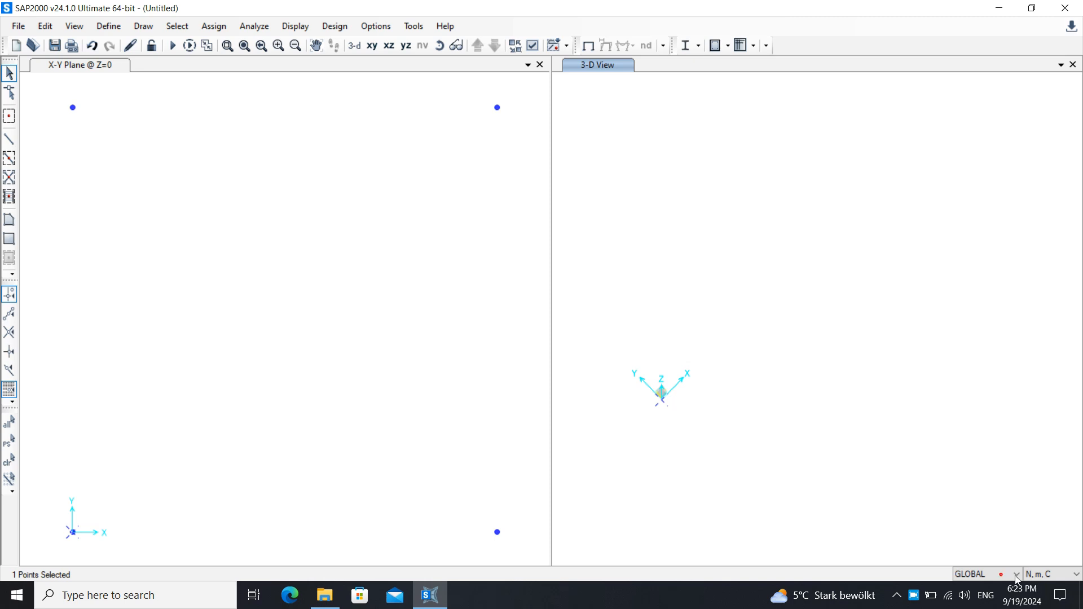
- Show all objects in the 3-D view and inspect the model there
right_click(712, 405)
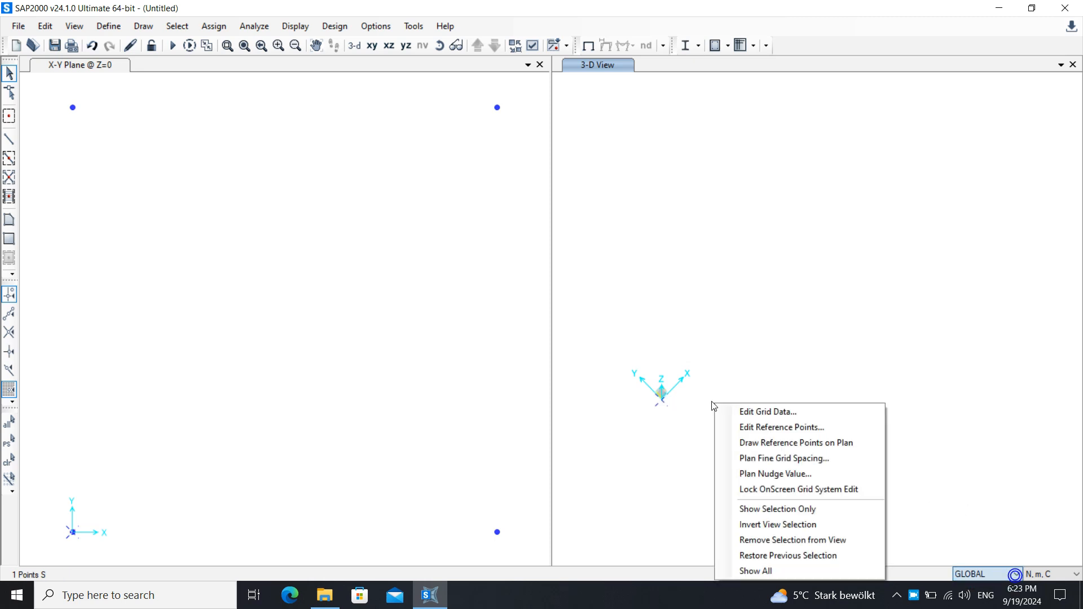
right_click(703, 289)
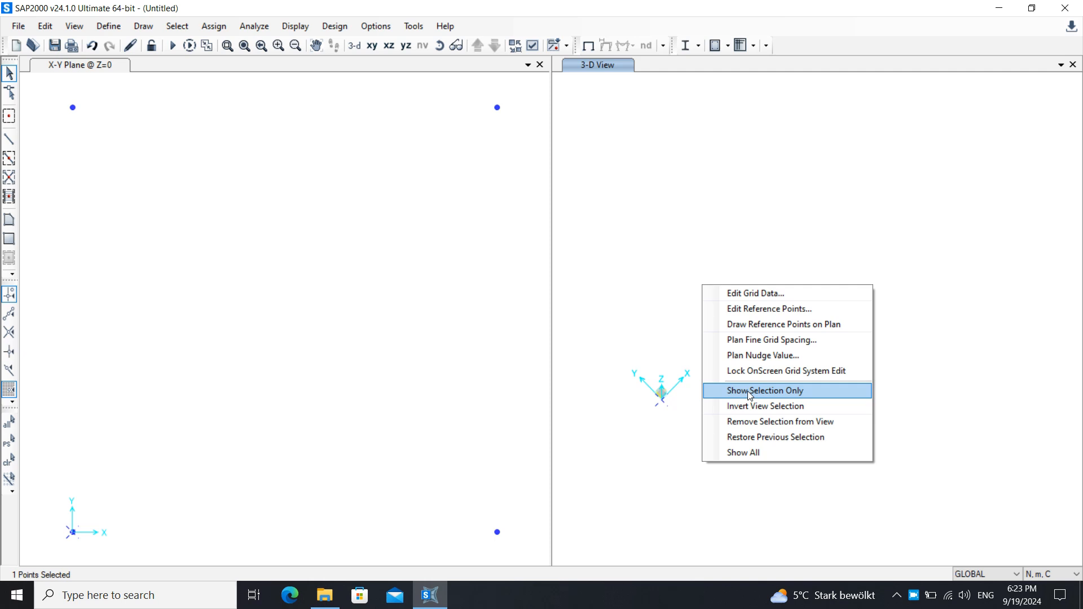
left_click(743, 453)
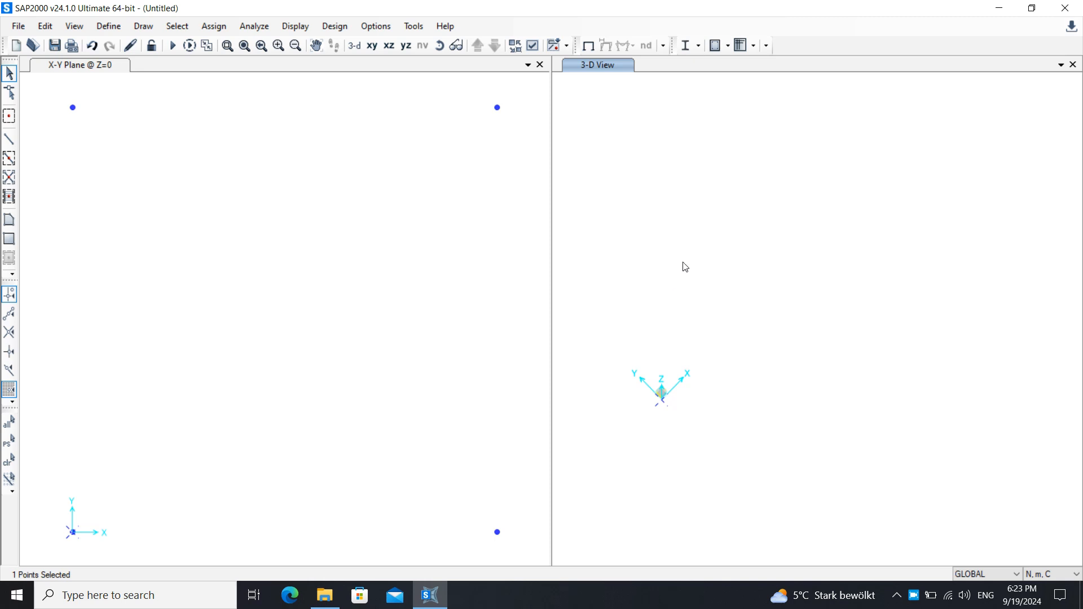
middle_click_drag(693, 268, 846, 218)
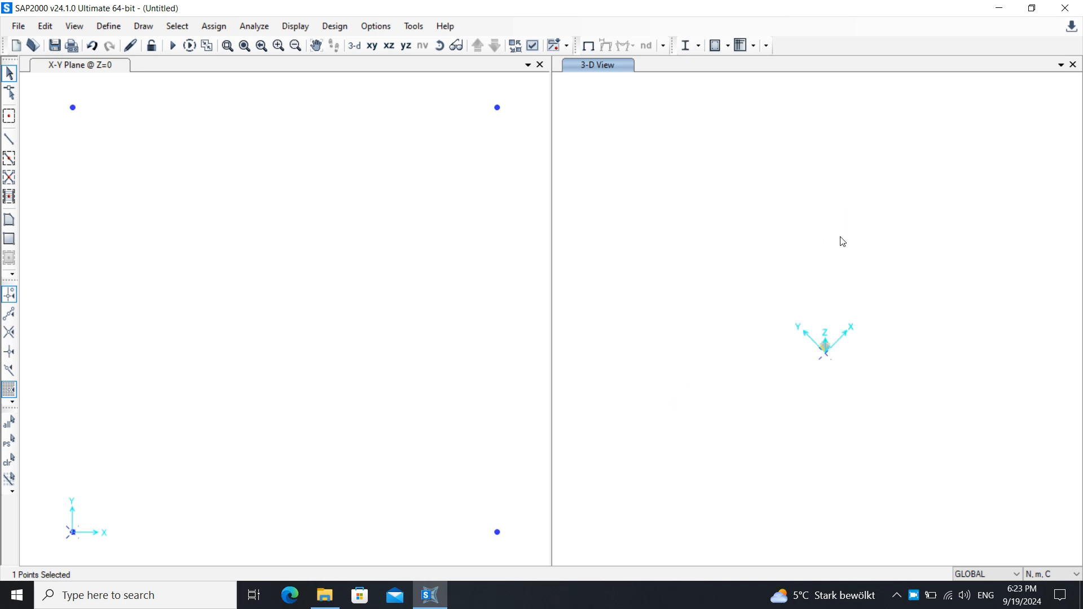
scroll(806, 333, "up", 2)
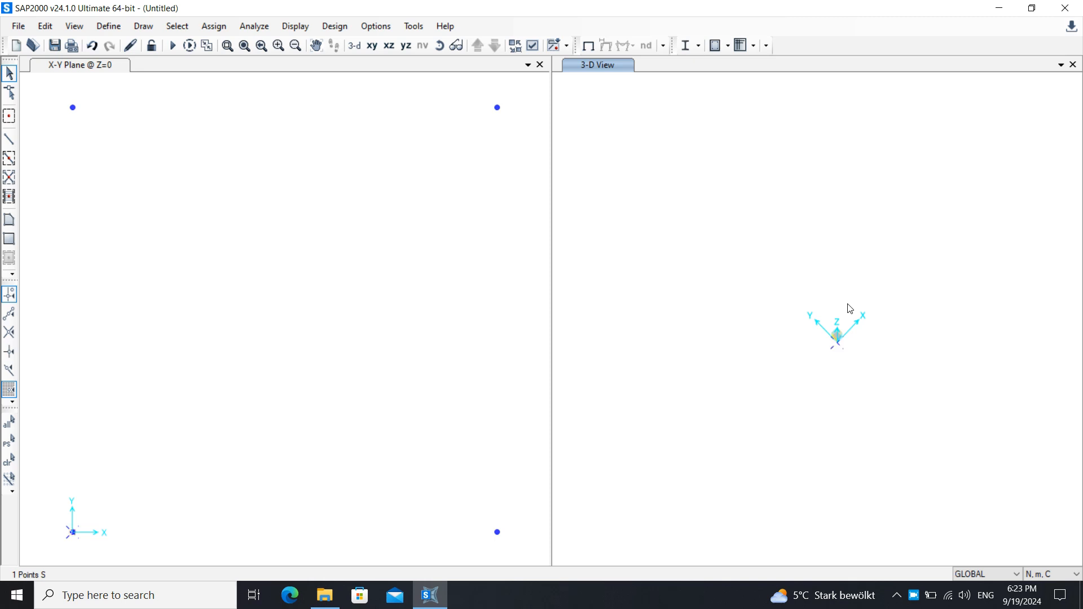
scroll(298, 343, "down", 2)
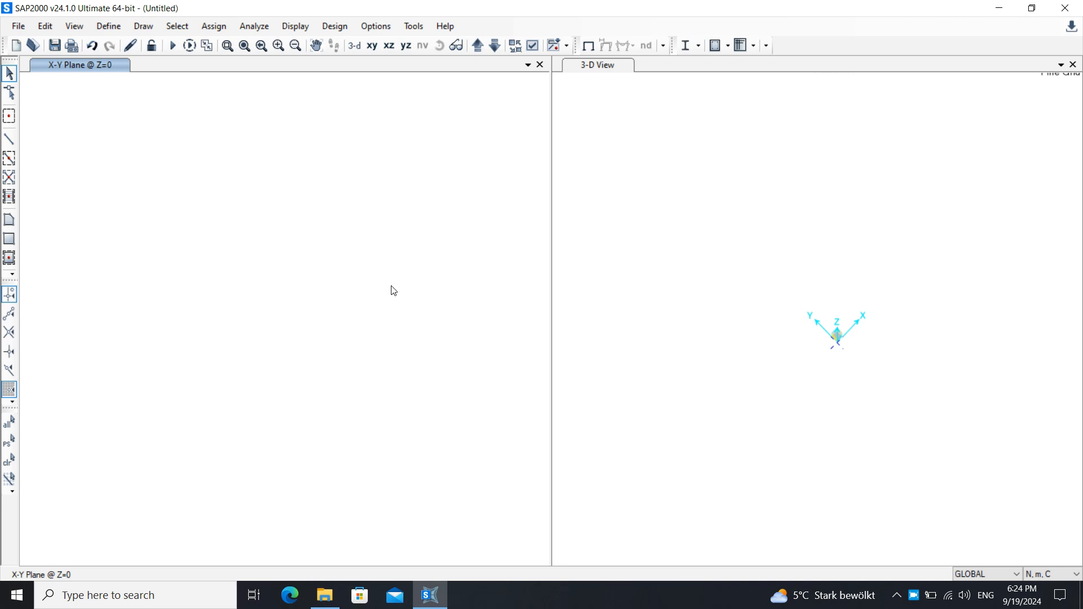
- Select the four joints in the plan view and close the 3-D view window
middle_click_drag(251, 310, 467, 225)
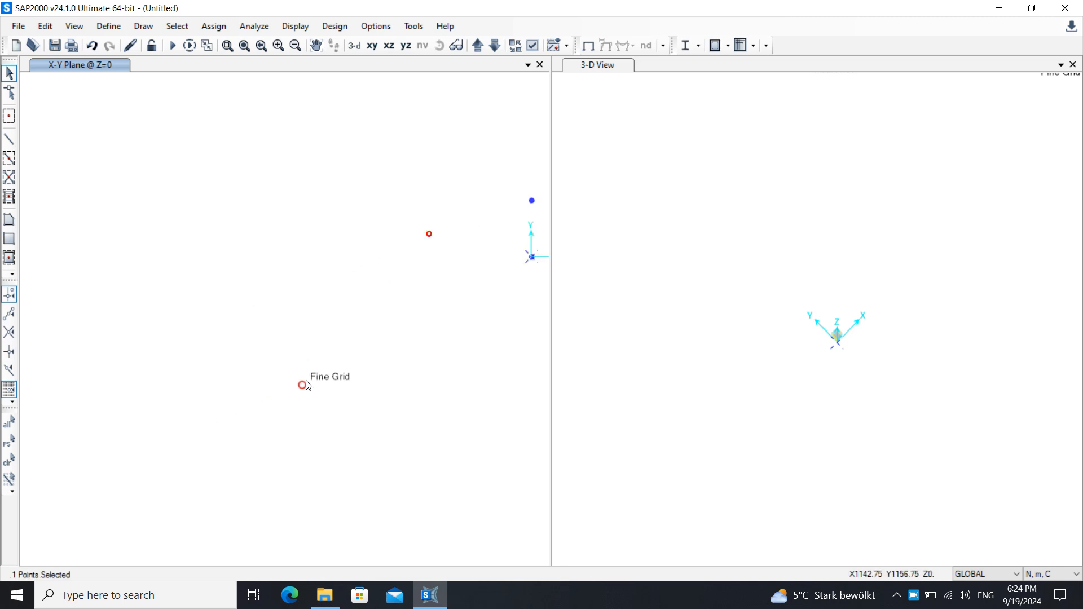
mouse_move(418, 273)
middle_mouse_down()
mouse_move(390, 311)
mouse_move(248, 346)
middle_mouse_up()
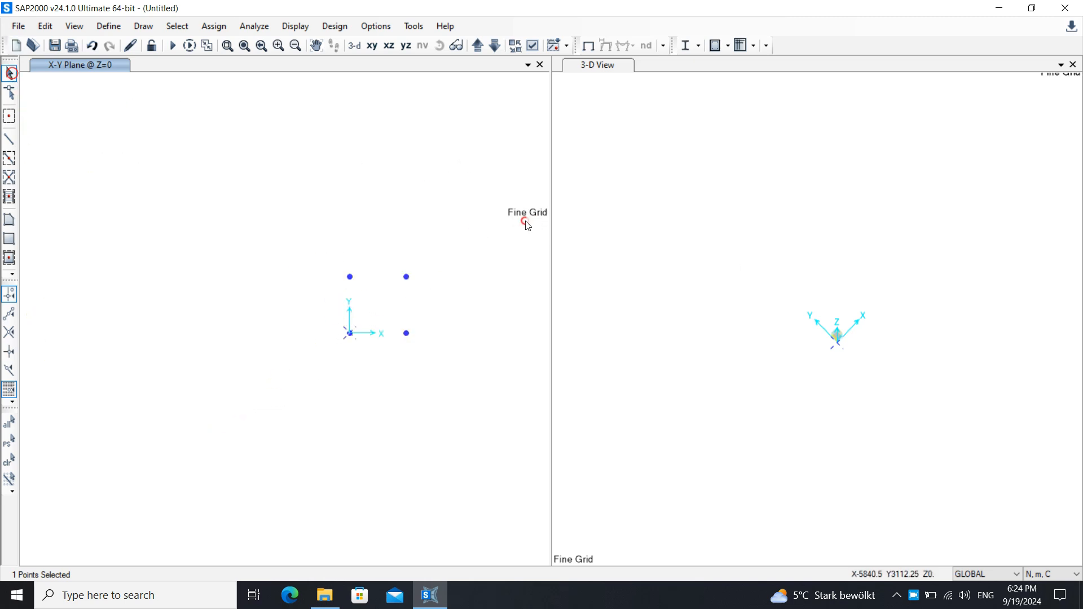
left_click_drag(472, 207, 342, 341)
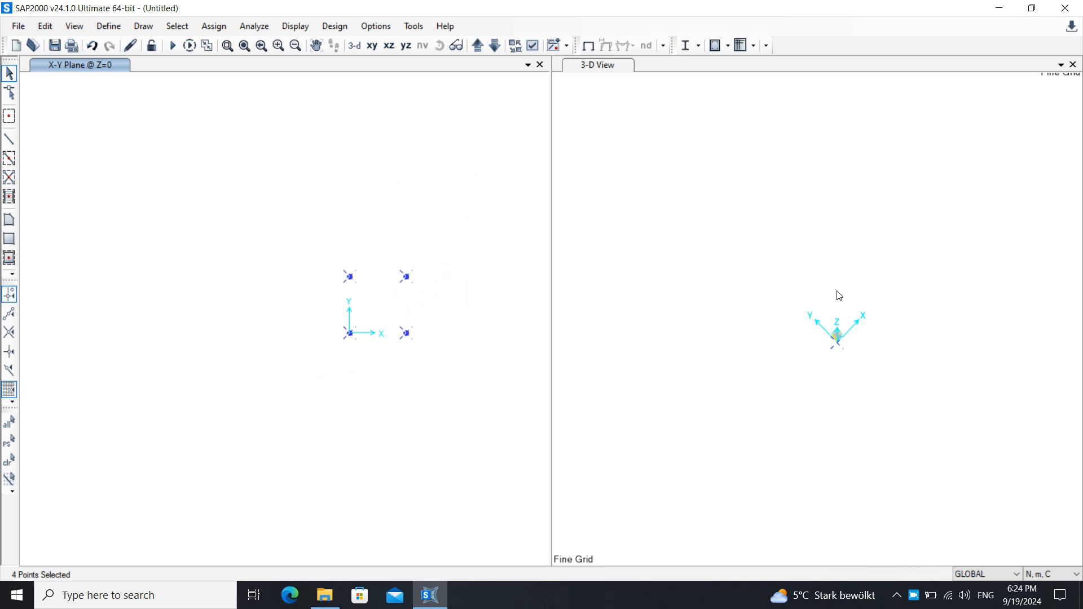
left_click_drag(961, 259, 598, 176)
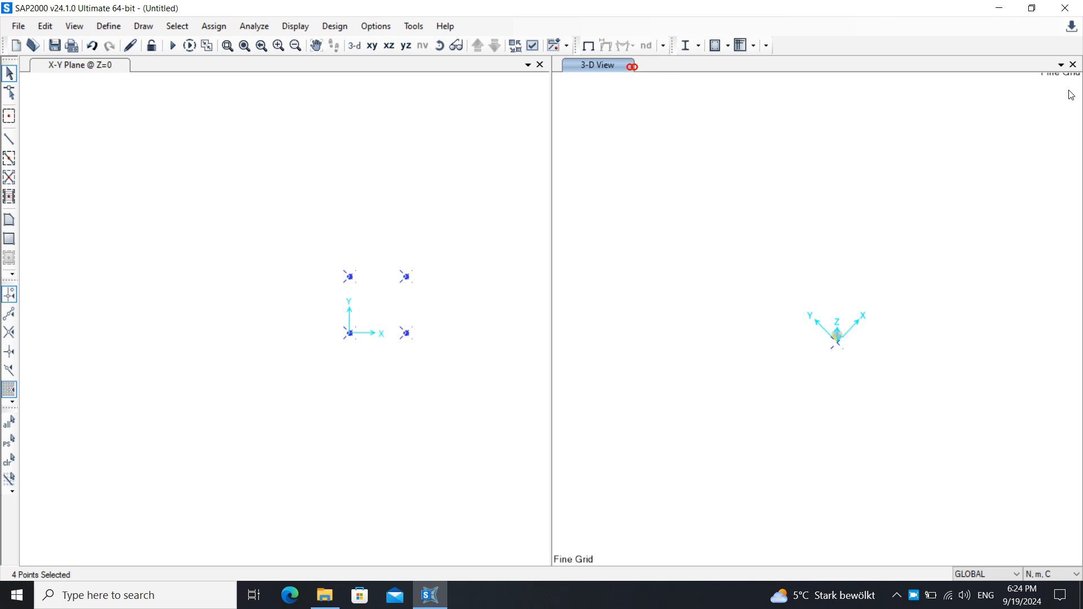
left_click(1073, 64)
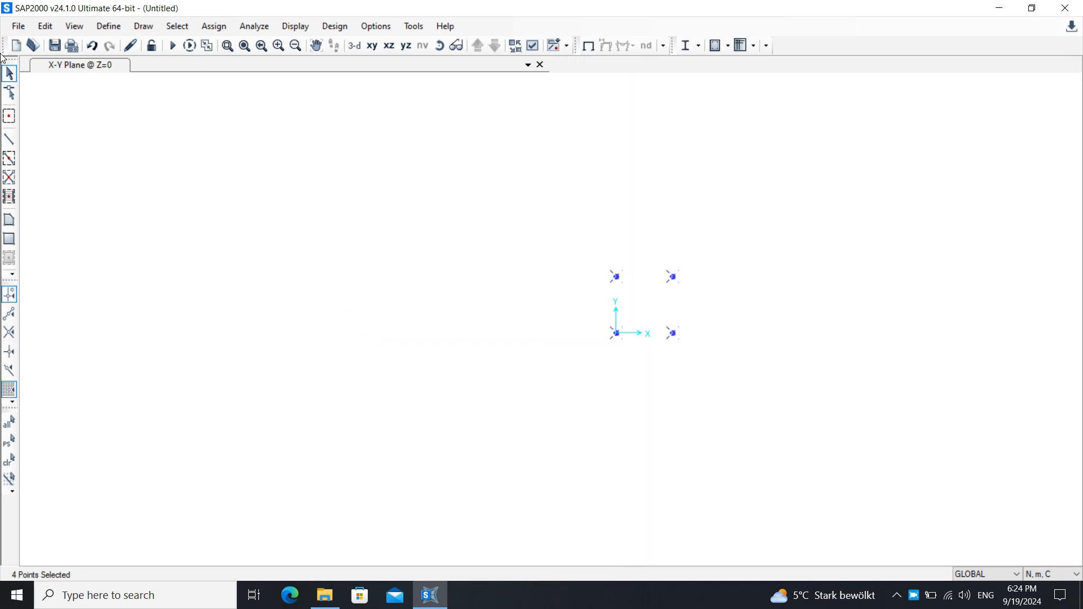
left_click(762, 267)
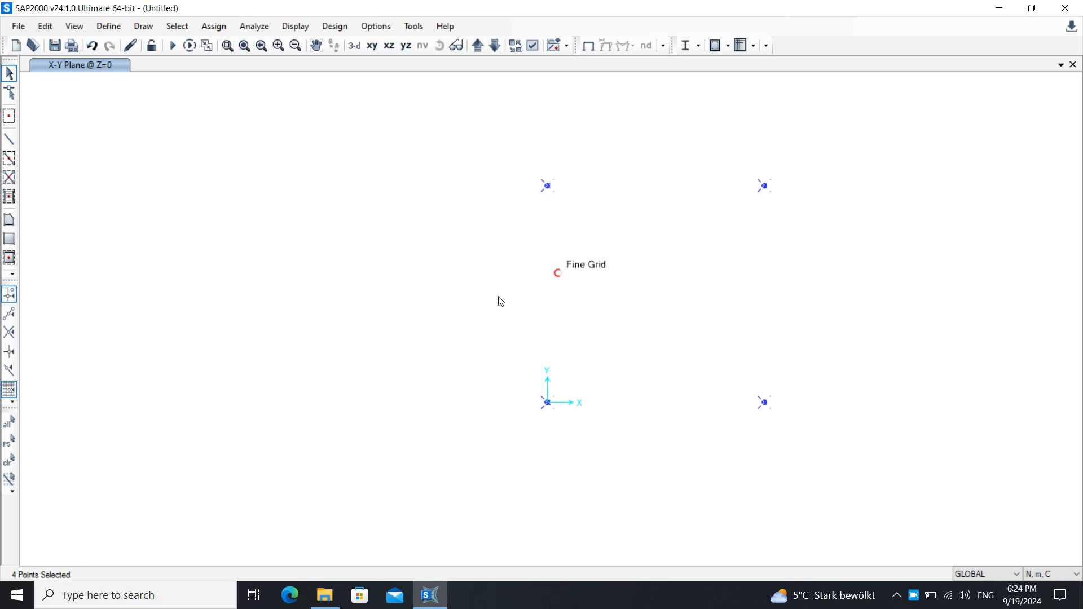
- Draw frame members joining the four joints into a closed square
left_click(10, 139)
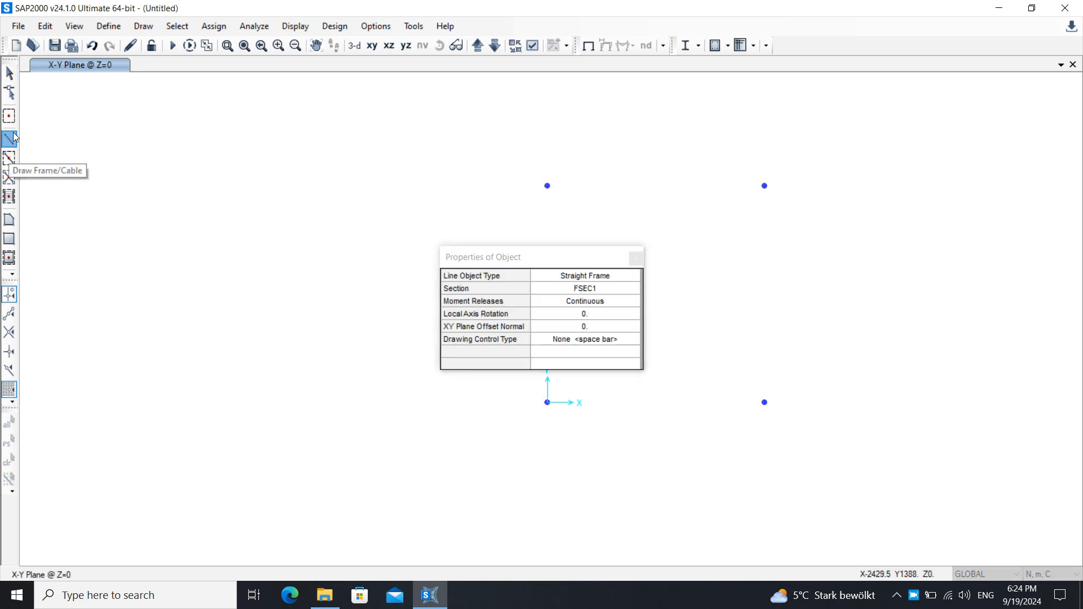
left_click(548, 186)
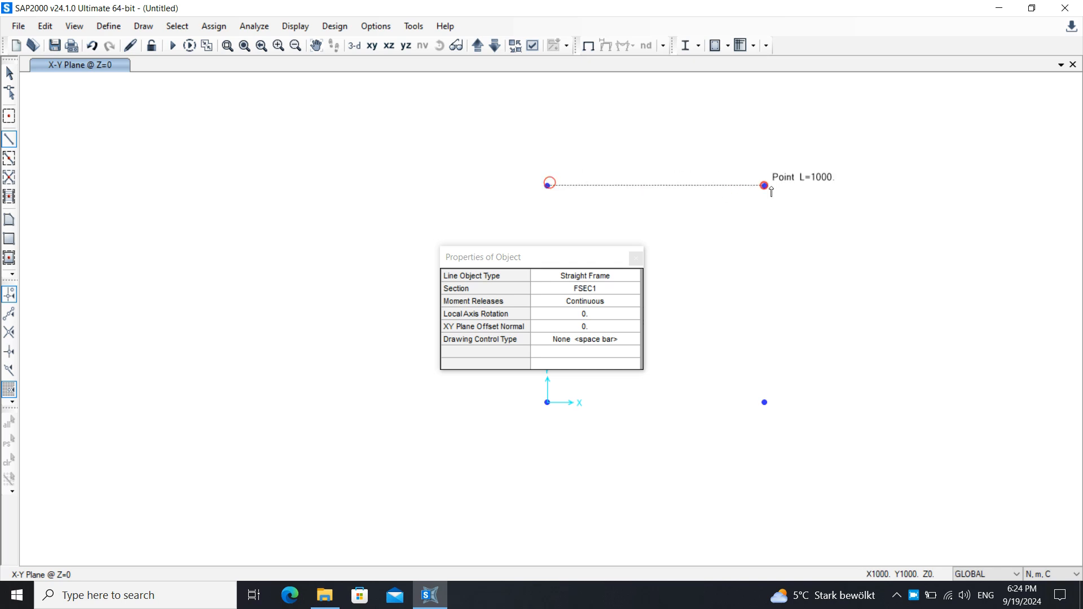
left_click(764, 185)
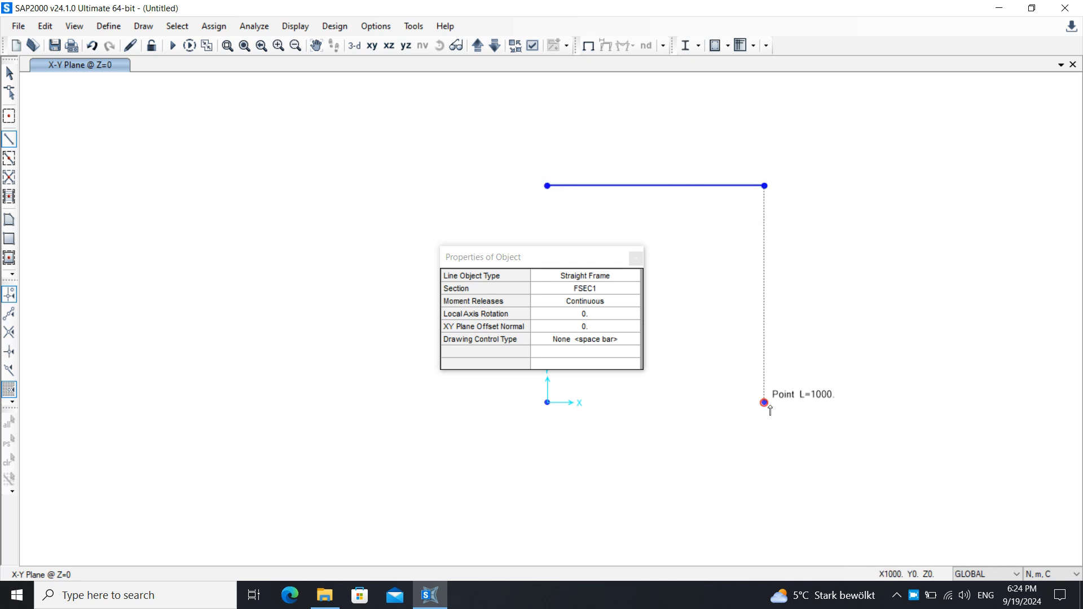
left_click(765, 402)
left_click(547, 402)
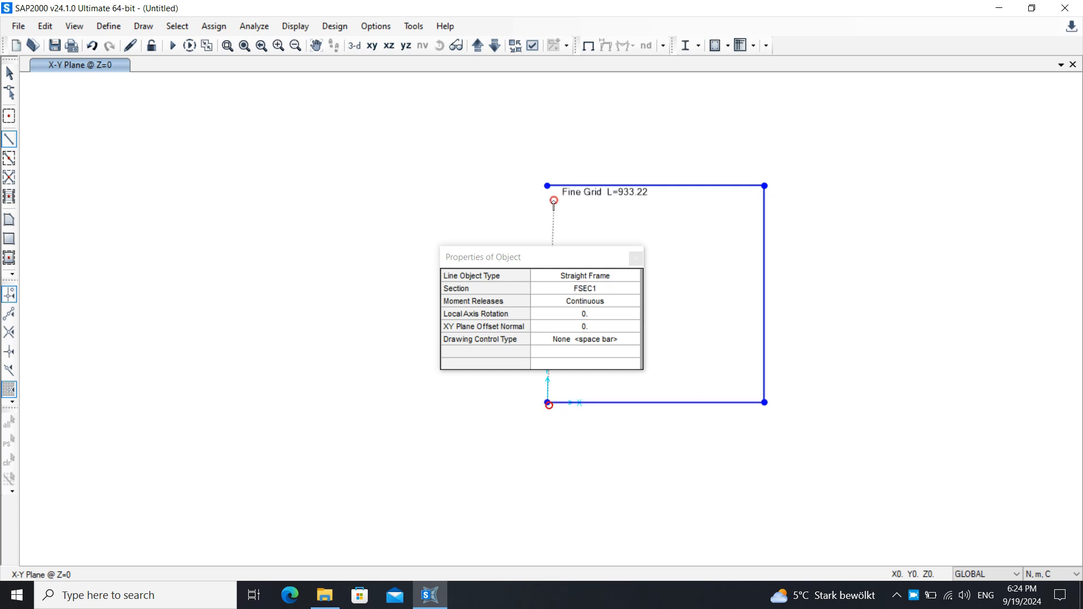
left_click(547, 186)
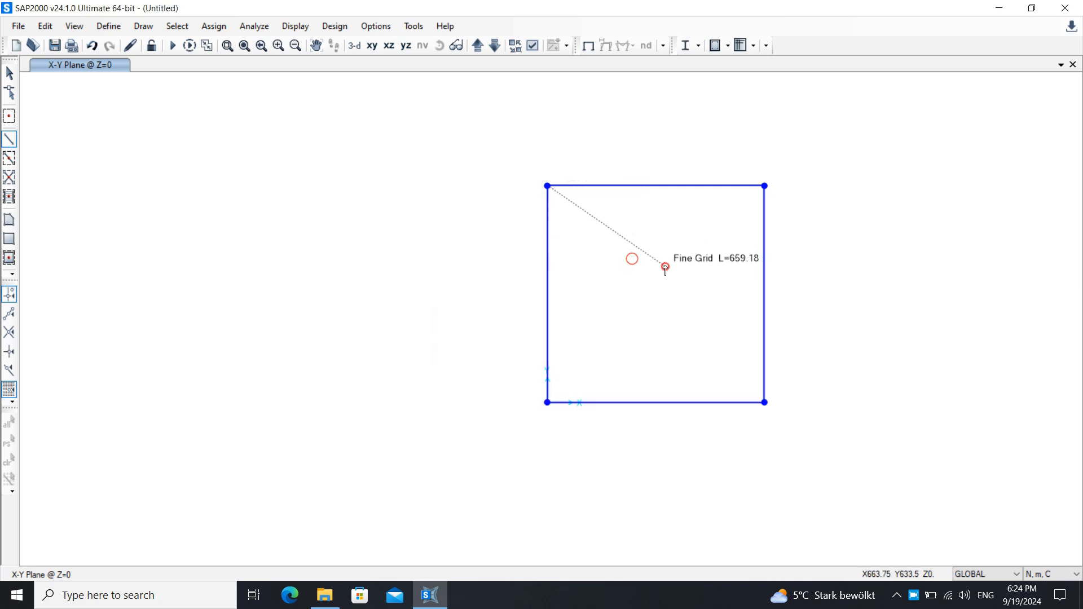
key("Escape")
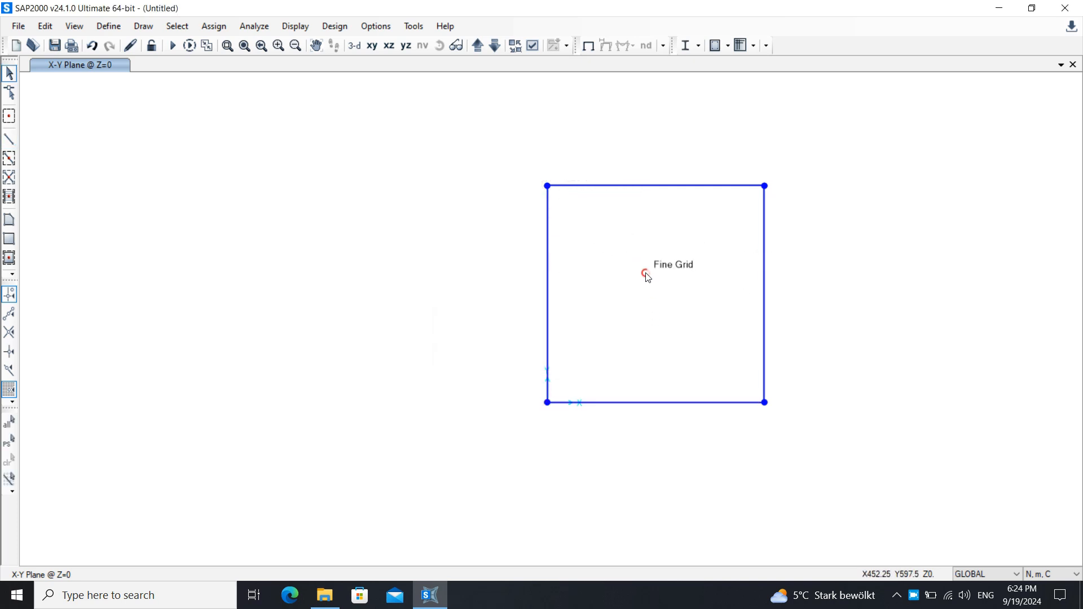
- Place a special joint offset X 500, Y 500, Z 1000 from the origin joint
left_click(9, 116)
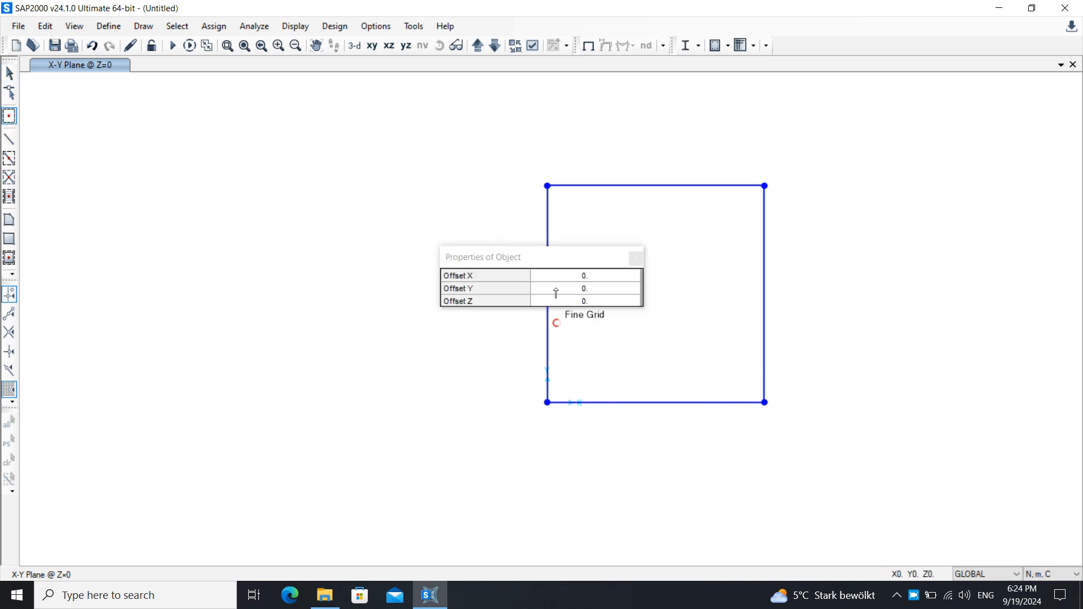
left_click(571, 277)
type("500")
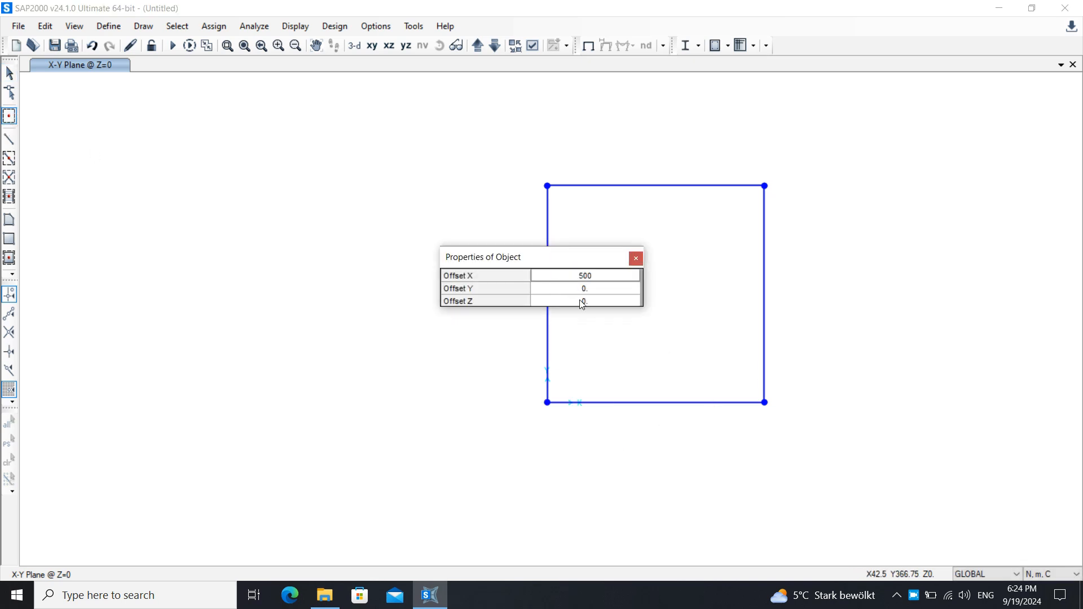
left_click(590, 287)
key("Return")
left_click(589, 299)
type("1000")
key("Return")
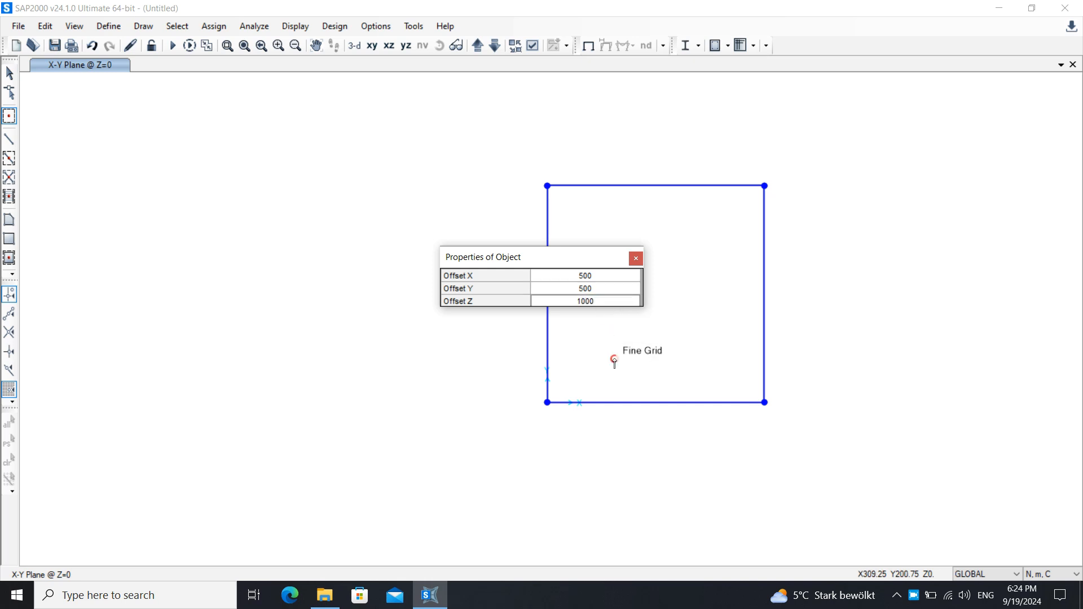
left_click(547, 402)
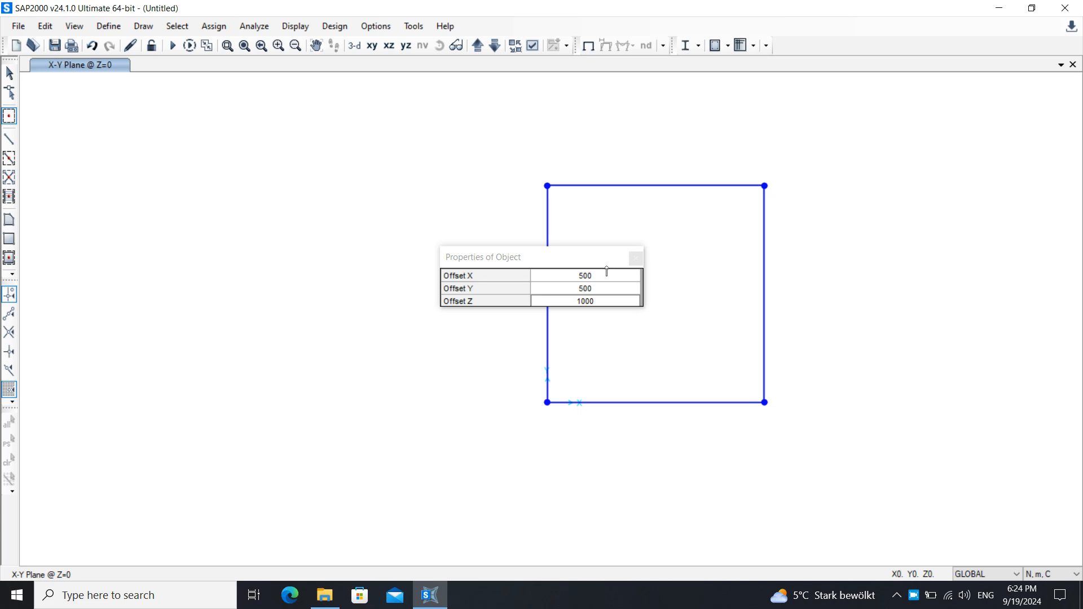
left_click(636, 259)
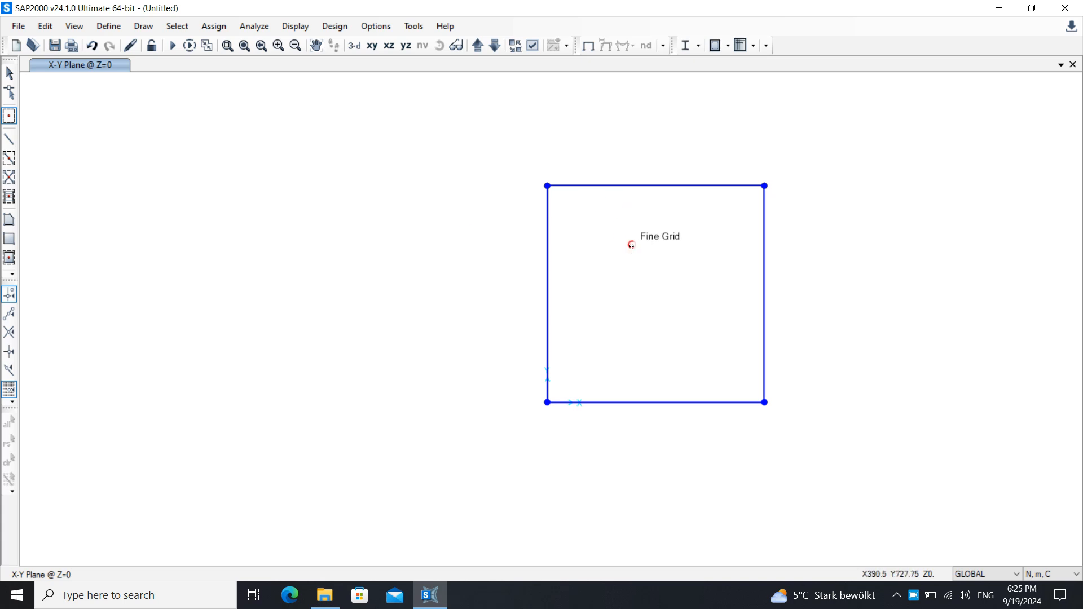
key("Escape")
right_click(453, 311)
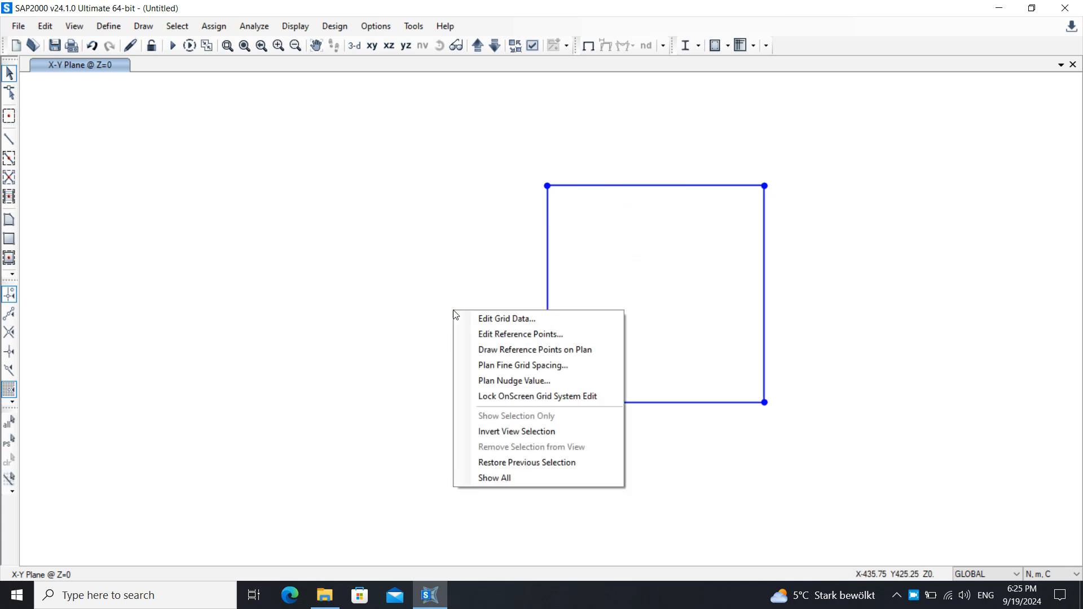
left_click(584, 319)
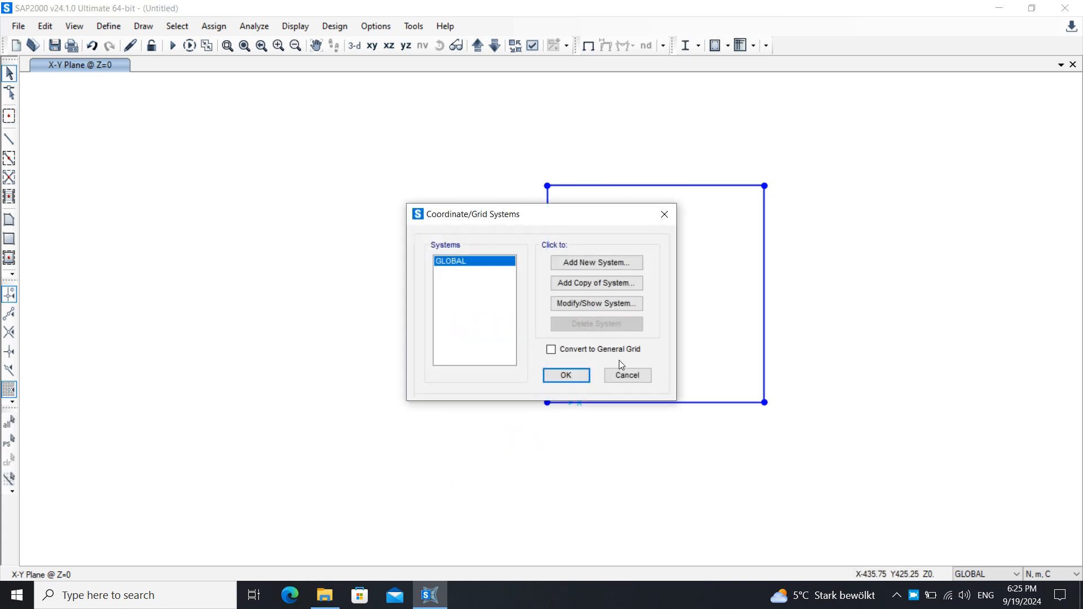
left_click(626, 374)
right_click(642, 313)
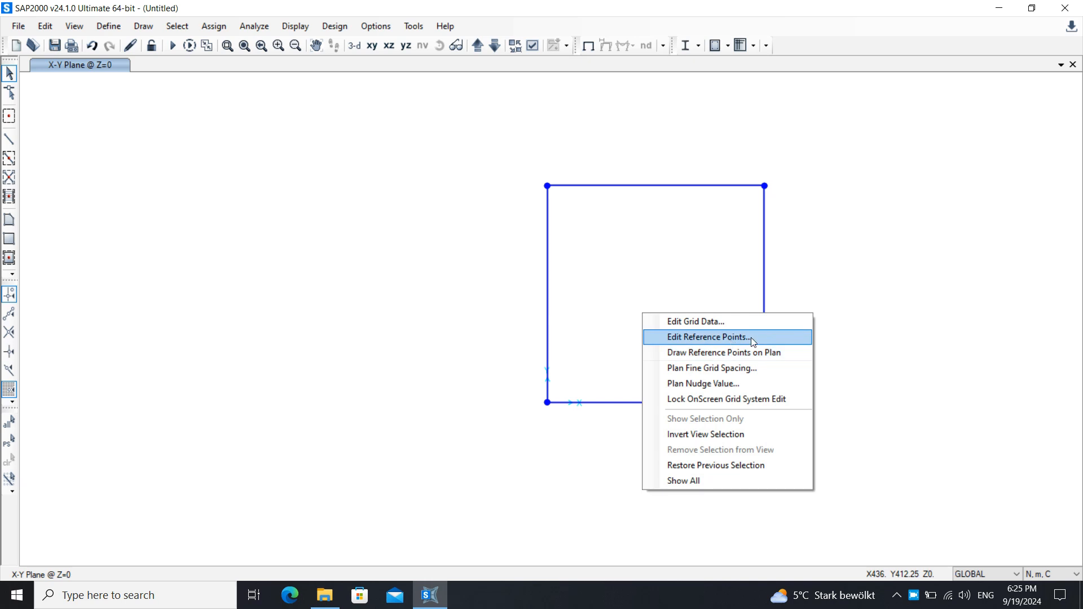
left_click(708, 336)
left_click(576, 426)
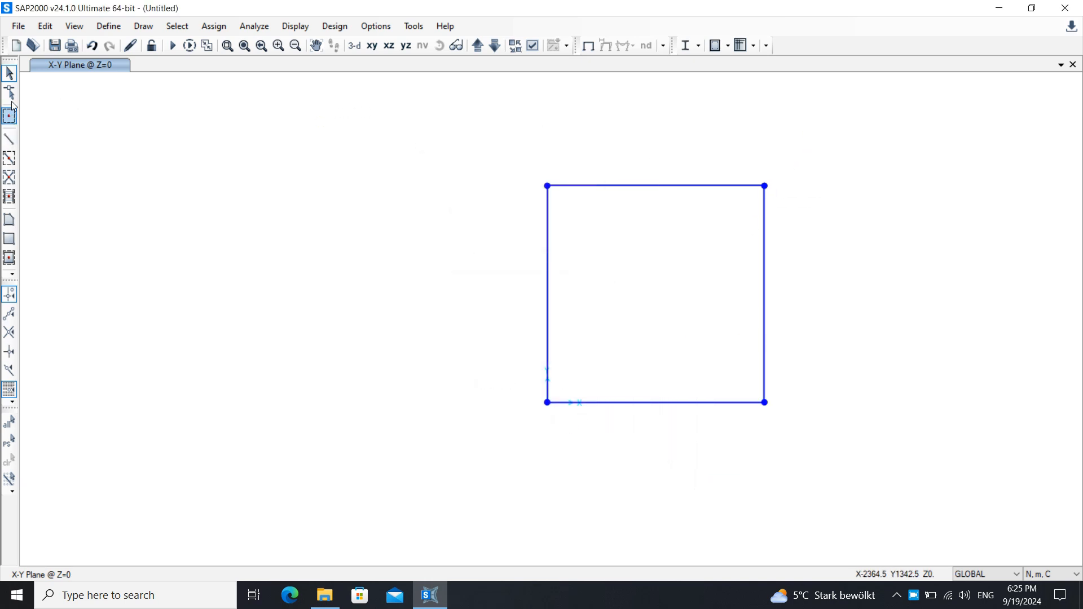
- Select all joints and frames in the plan view and add a new 3-D view window
left_click_drag(810, 129, 430, 440)
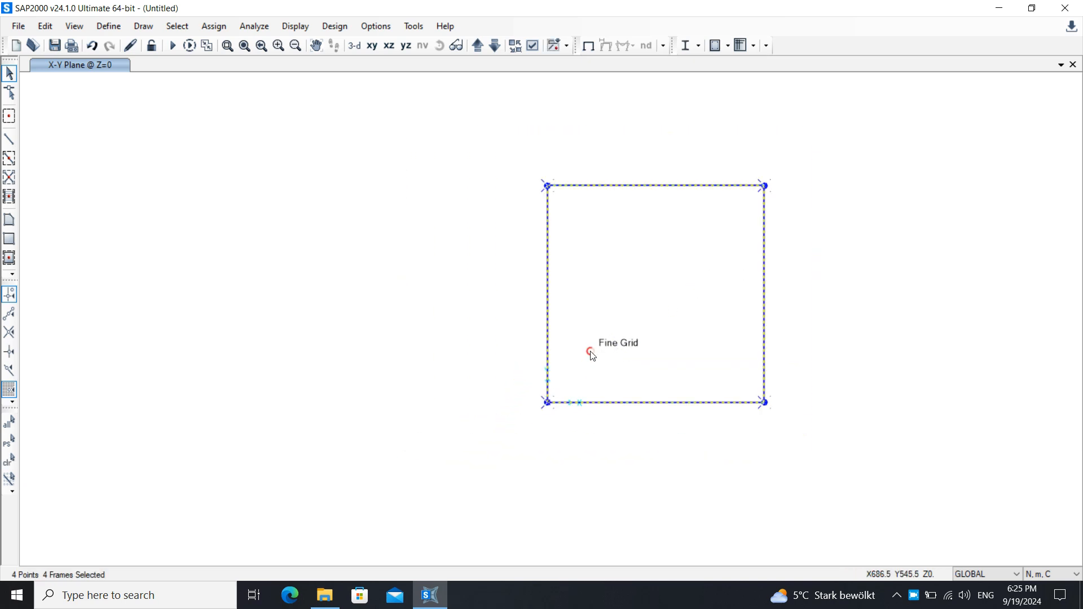
scroll(590, 350, "down", 2)
scroll(700, 334, "up", 2)
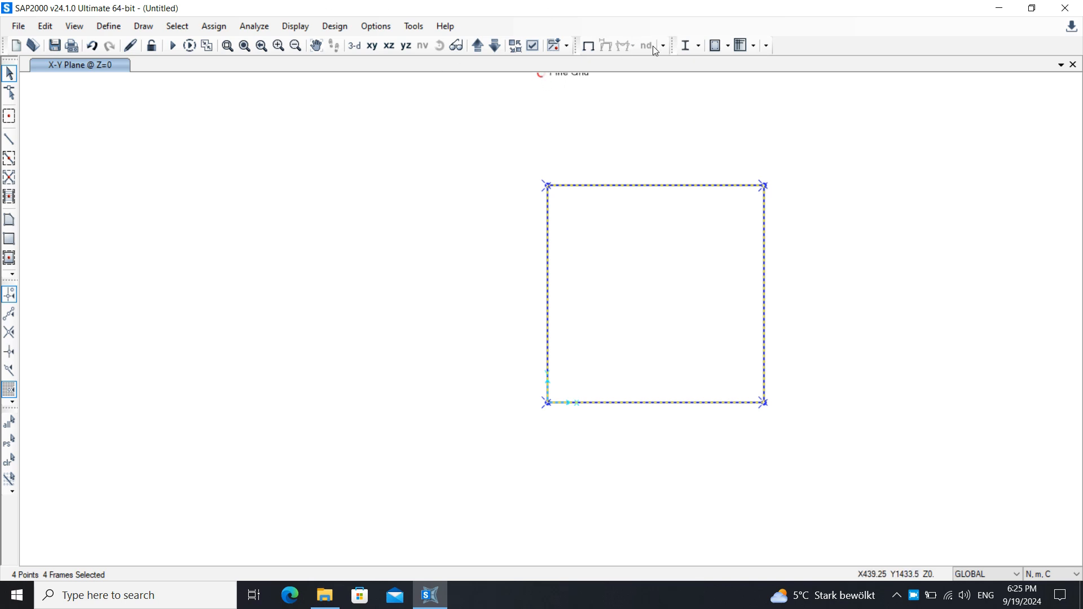
left_click(1060, 65)
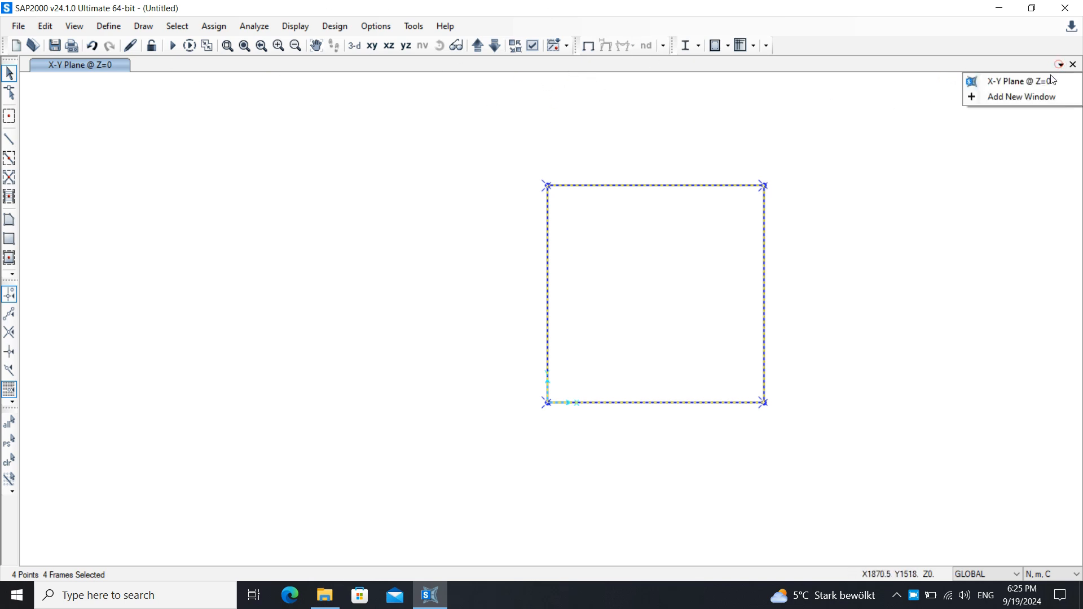
left_click(1012, 97)
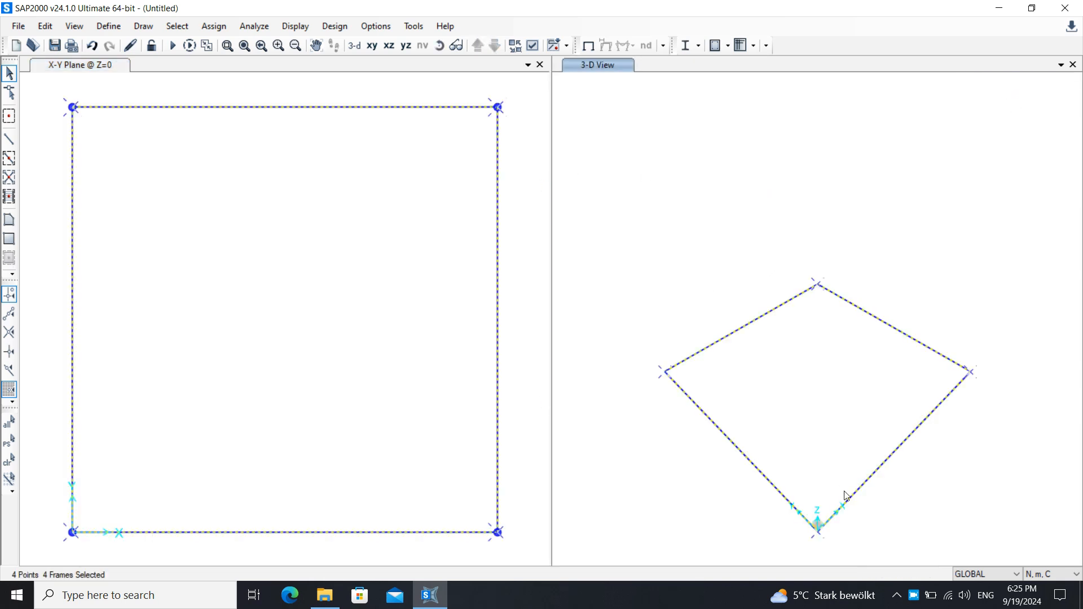
- Turn on local axes display for joints and frames in the 3-D view
middle_click_drag(826, 472, 810, 428)
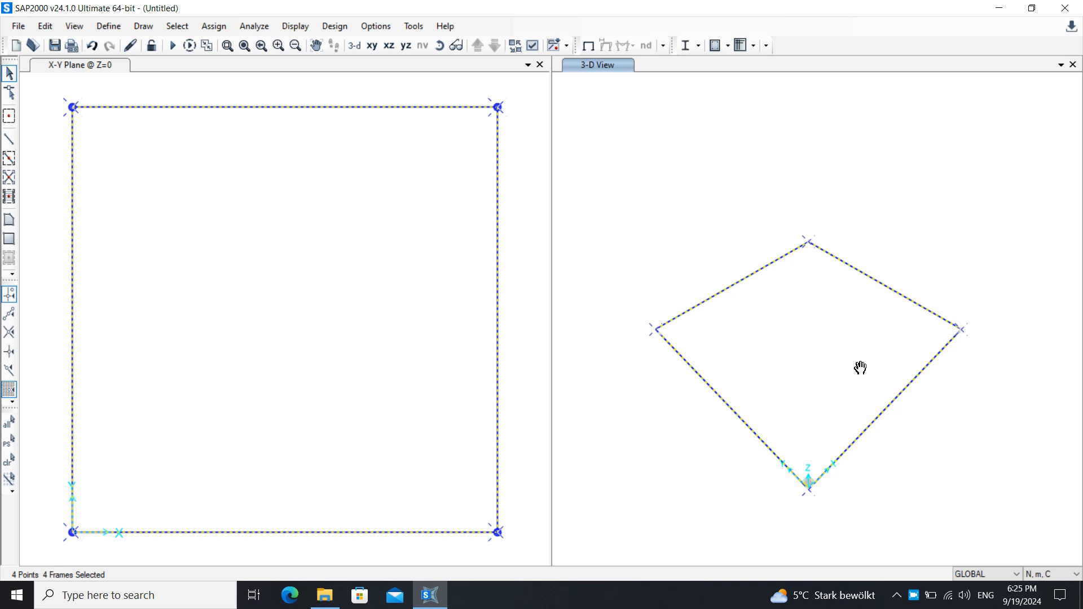
scroll(857, 367, "down", 3)
scroll(815, 317, "down", 2)
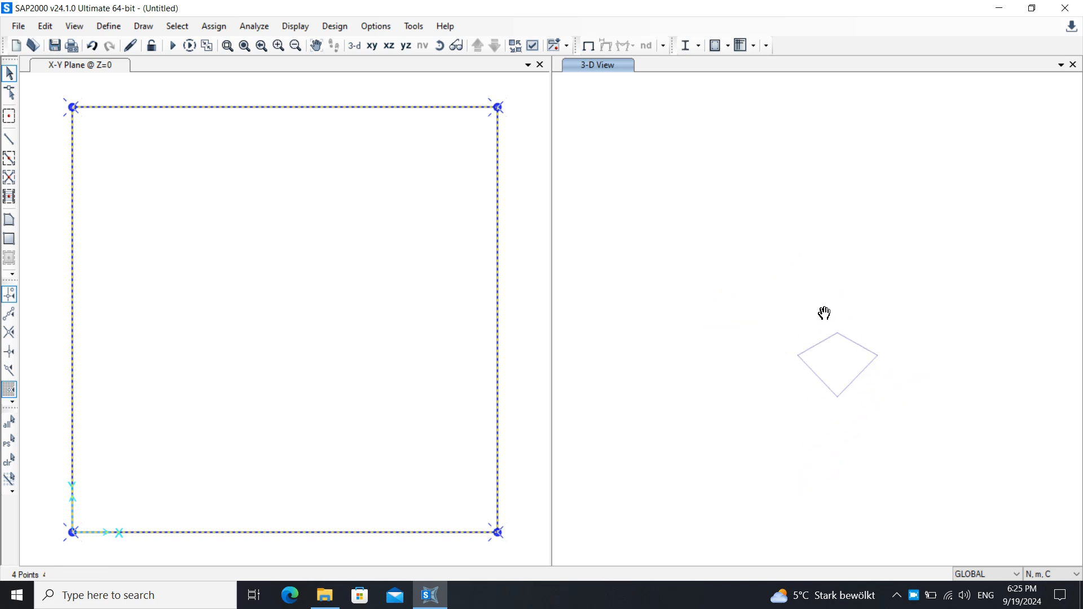
left_click(532, 45)
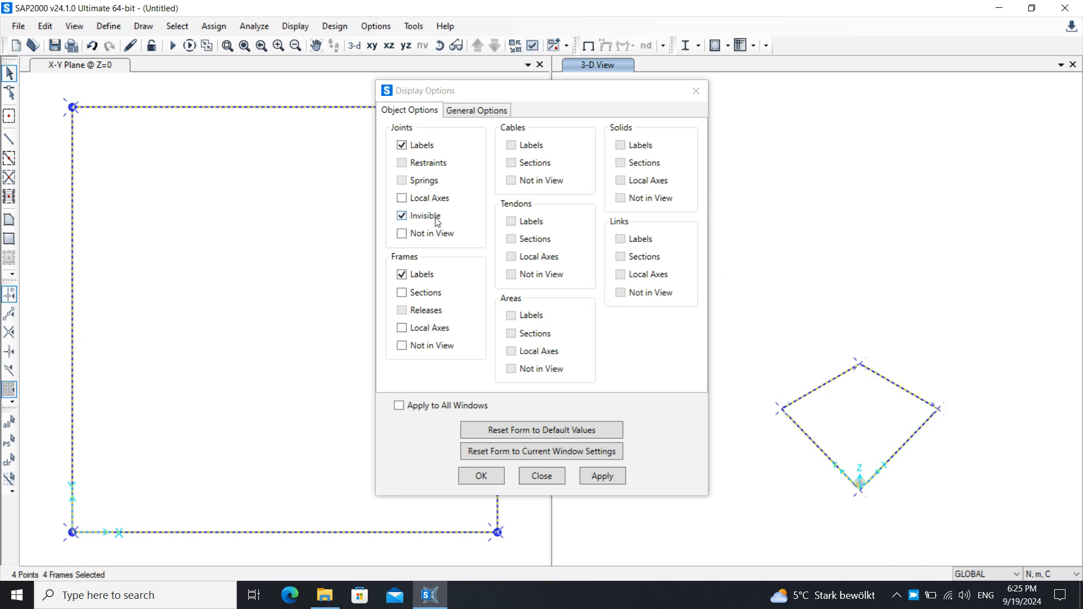
left_click(423, 198)
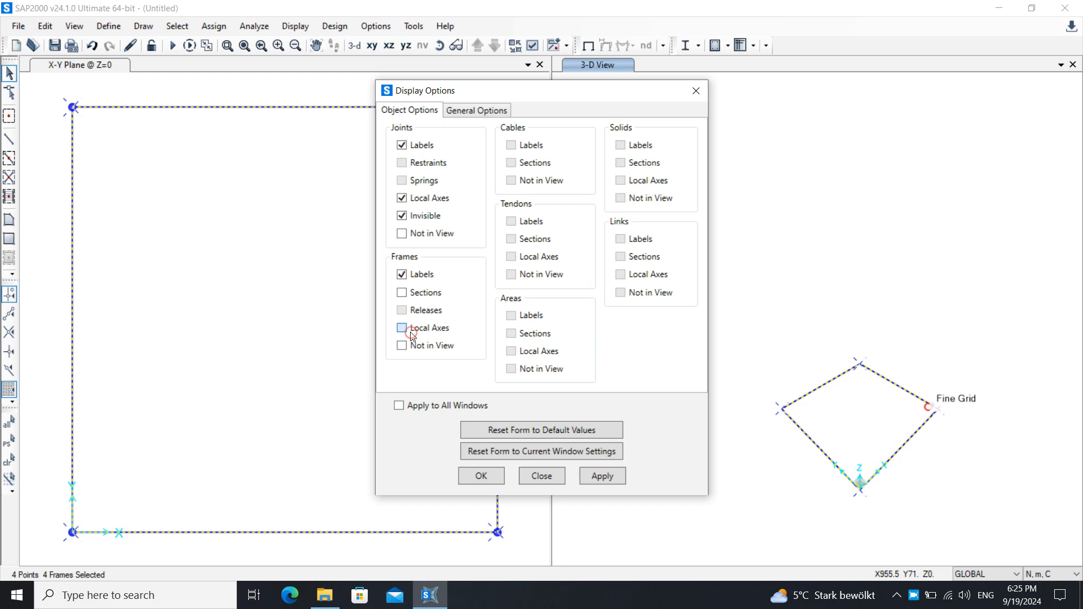
left_click(602, 478)
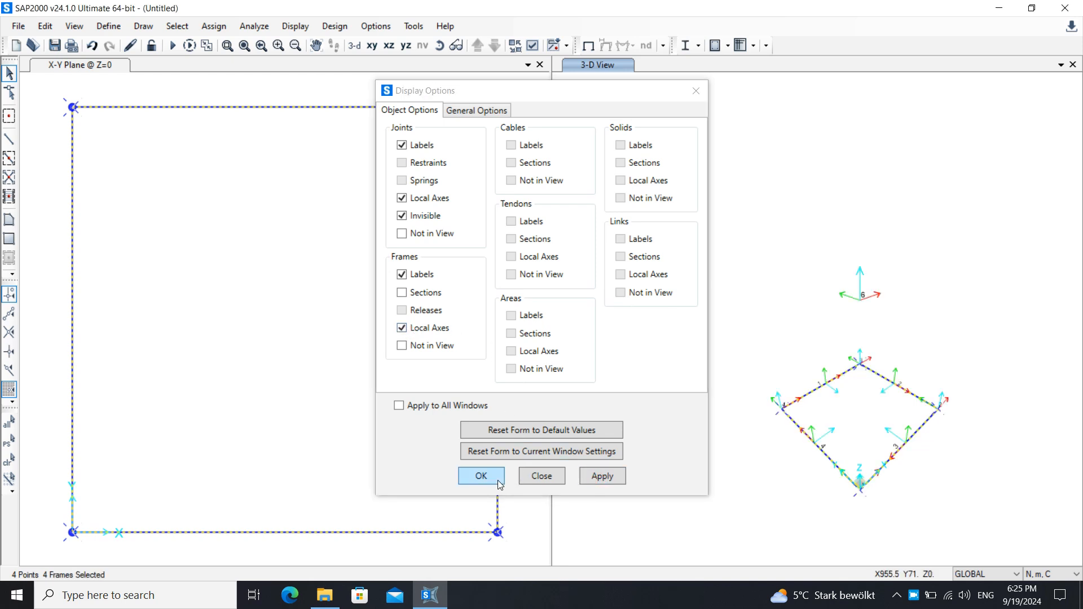
left_click(479, 478)
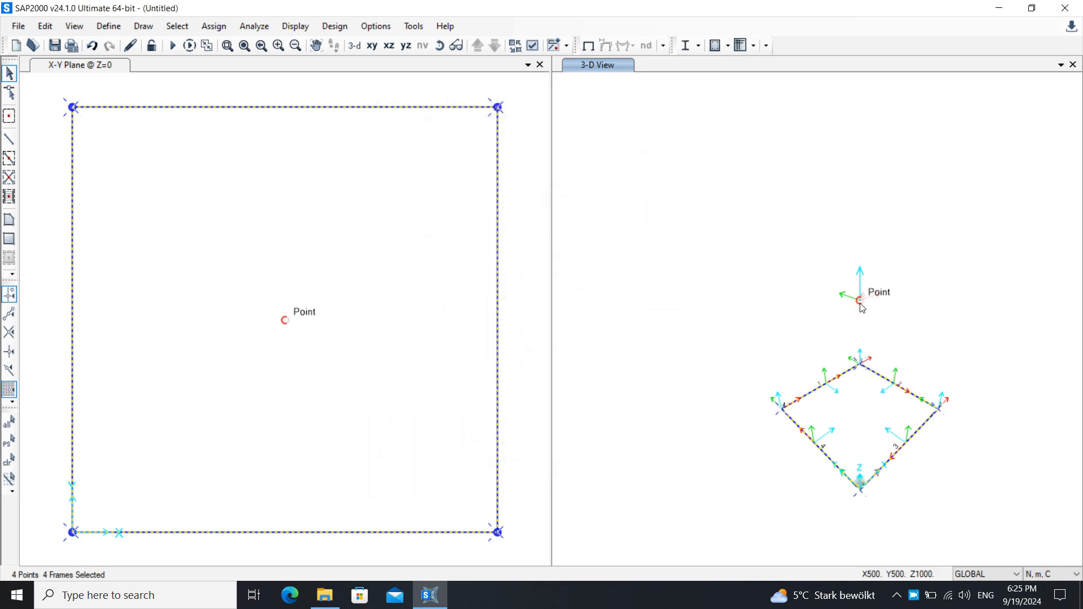
- Draw frame members from the origin joint up to the apex joint and from the apex to the left base corner
left_click(9, 139)
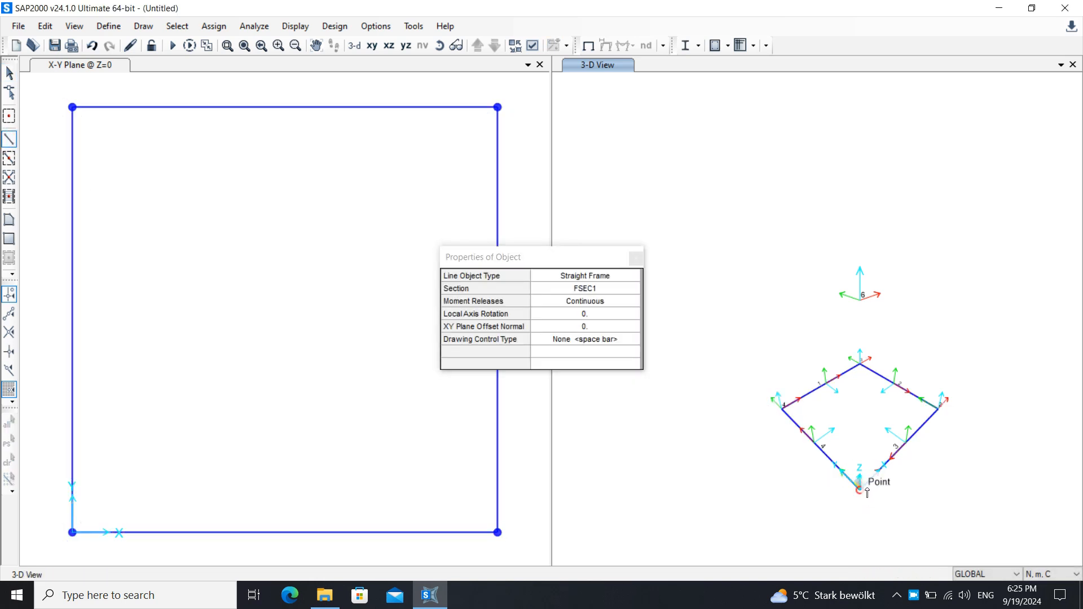
left_click(859, 485)
left_click(860, 301)
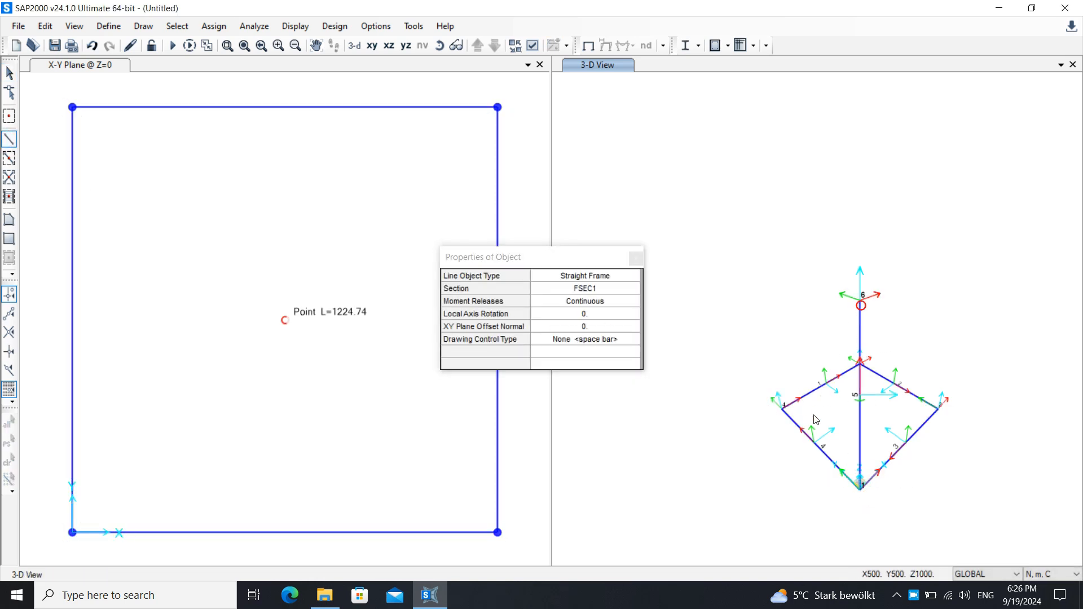
left_click(783, 405)
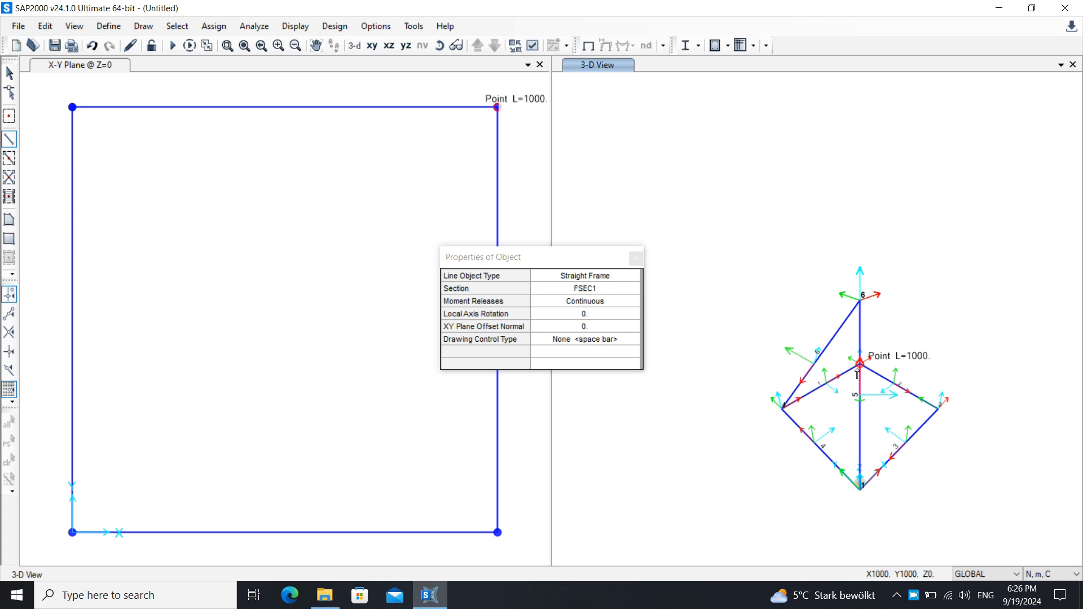
key("Escape")
left_click(860, 369)
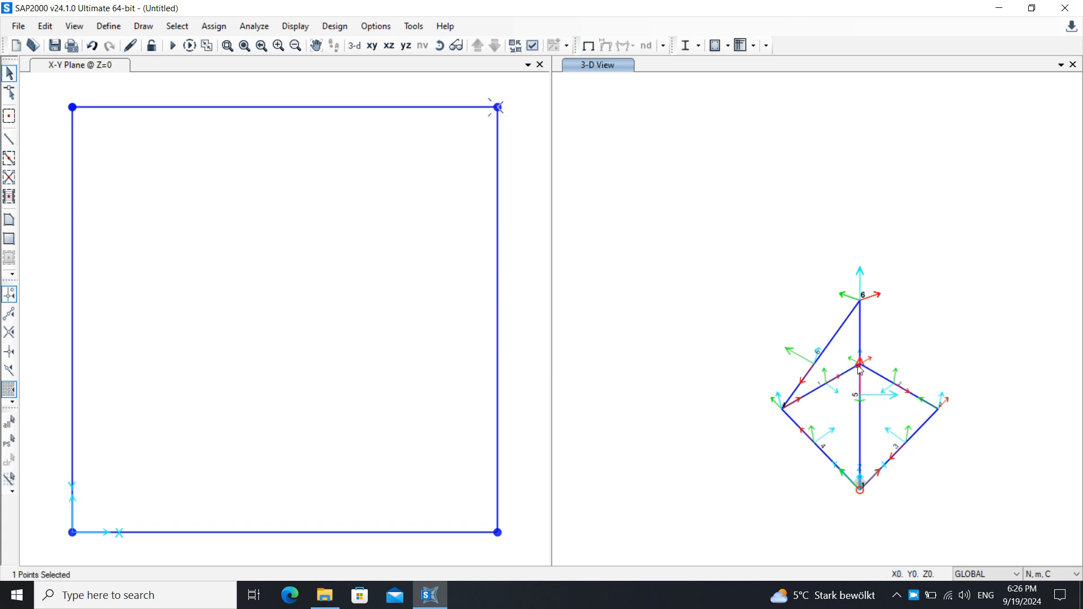
- Draw a frame member from the apex joint to the right base corner joint
left_click(9, 138)
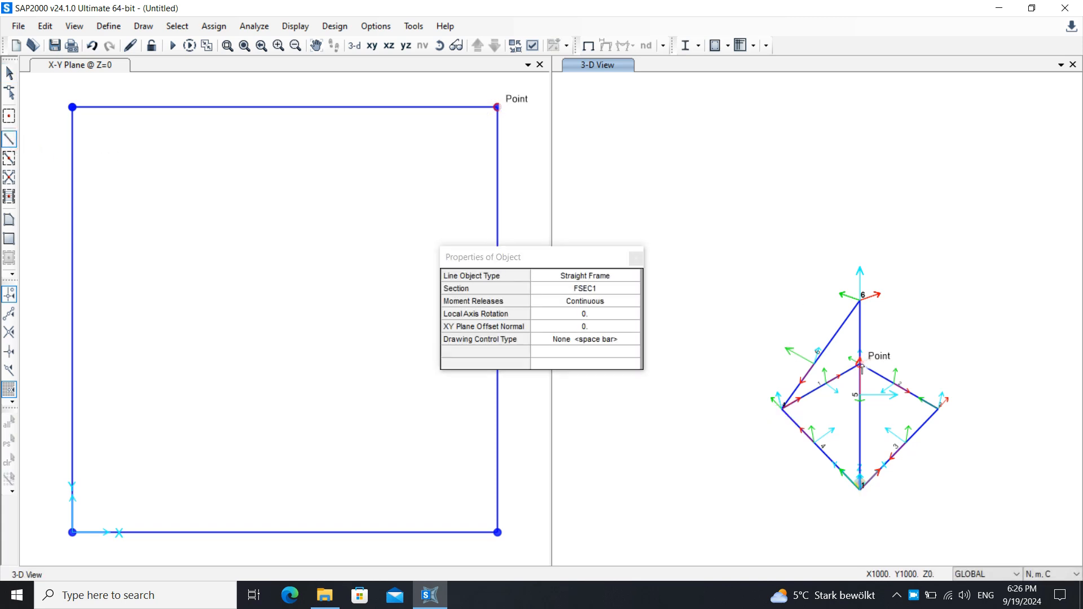
left_click(859, 302)
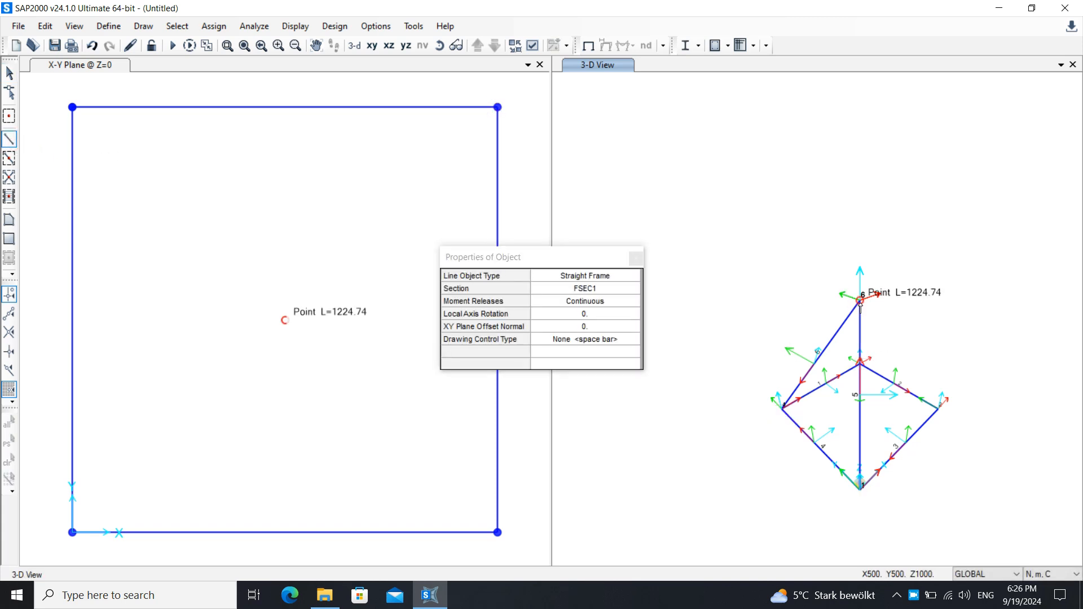
left_click(937, 408)
key("Escape")
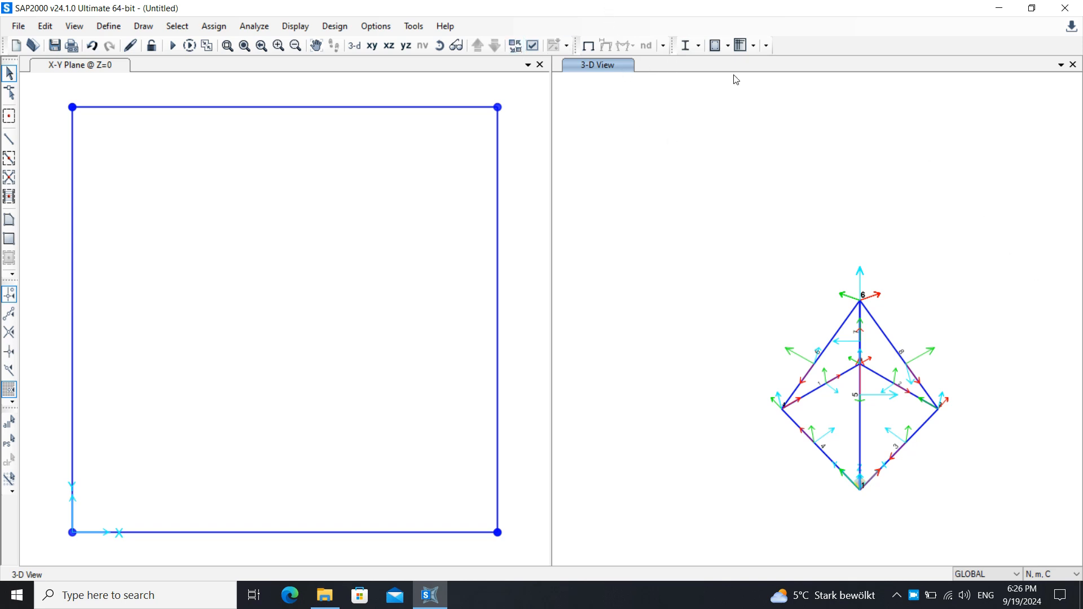
- Turn off the local axes display for joints and frames in the 3-D view
left_click(532, 46)
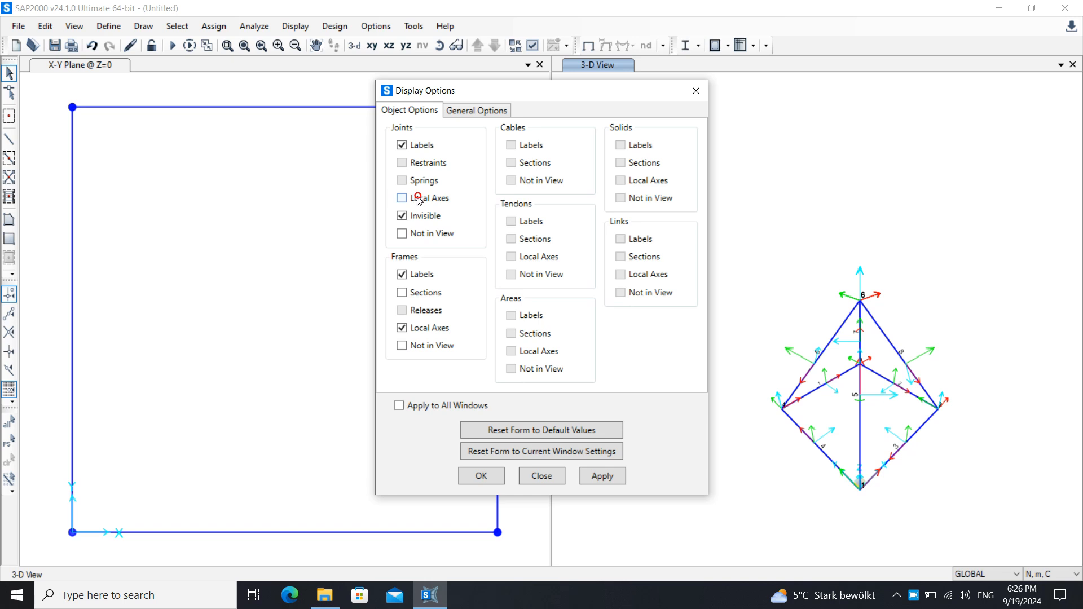
left_click(401, 328)
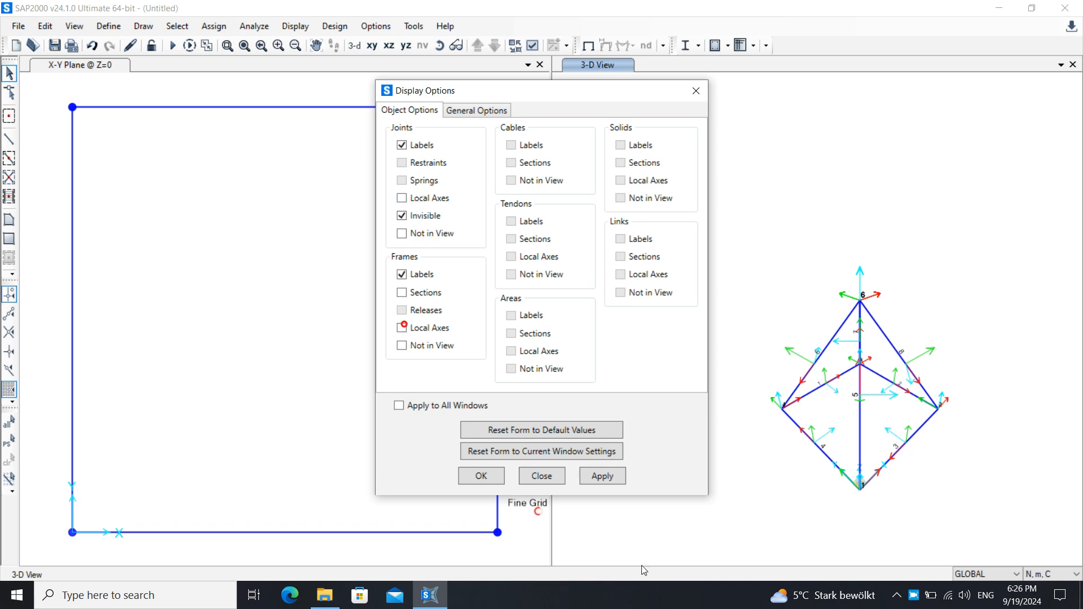
left_click(489, 476)
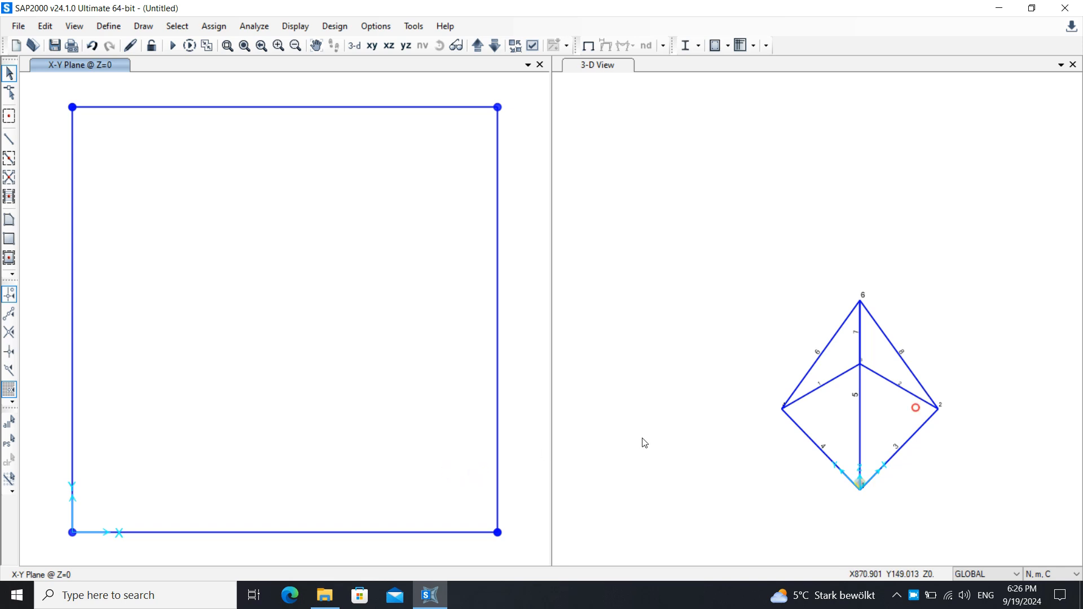
- Orbit and pan the 3-D view to inspect the pyramid frame
mouse_move(949, 257)
middle_mouse_down()
mouse_move(786, 249)
mouse_move(811, 209)
middle_mouse_up()
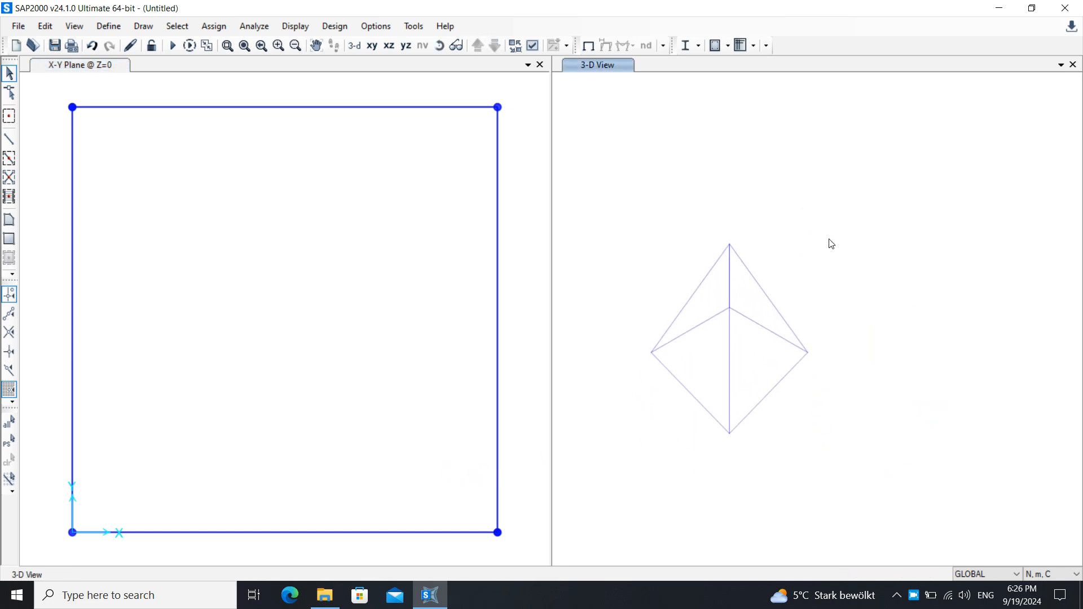
middle_click_drag(836, 249, 827, 251)
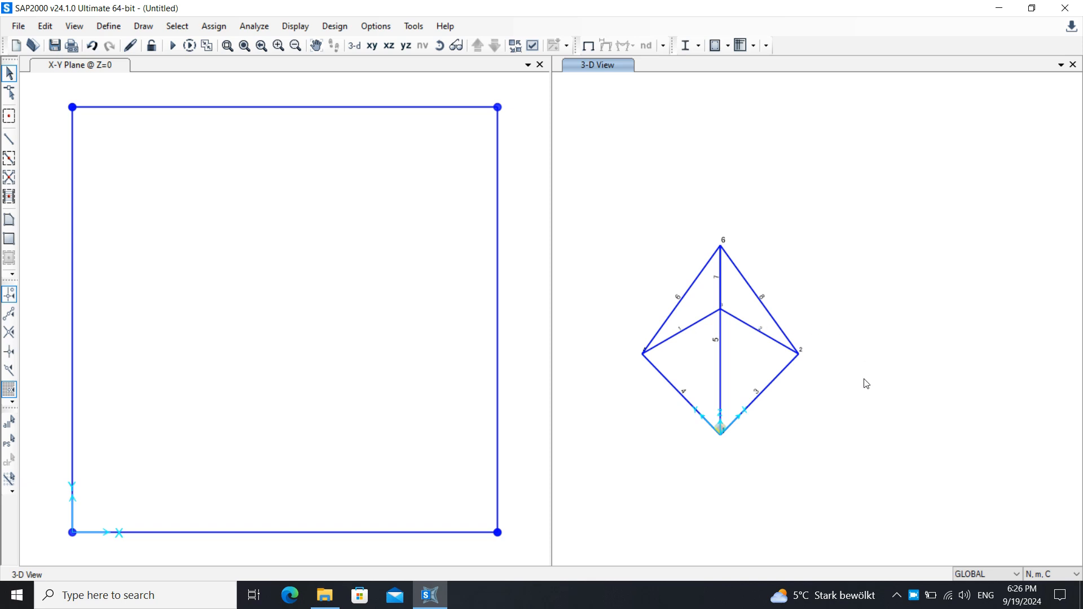
left_click_drag(864, 379, 721, 413)
middle_click_drag(872, 378, 903, 343)
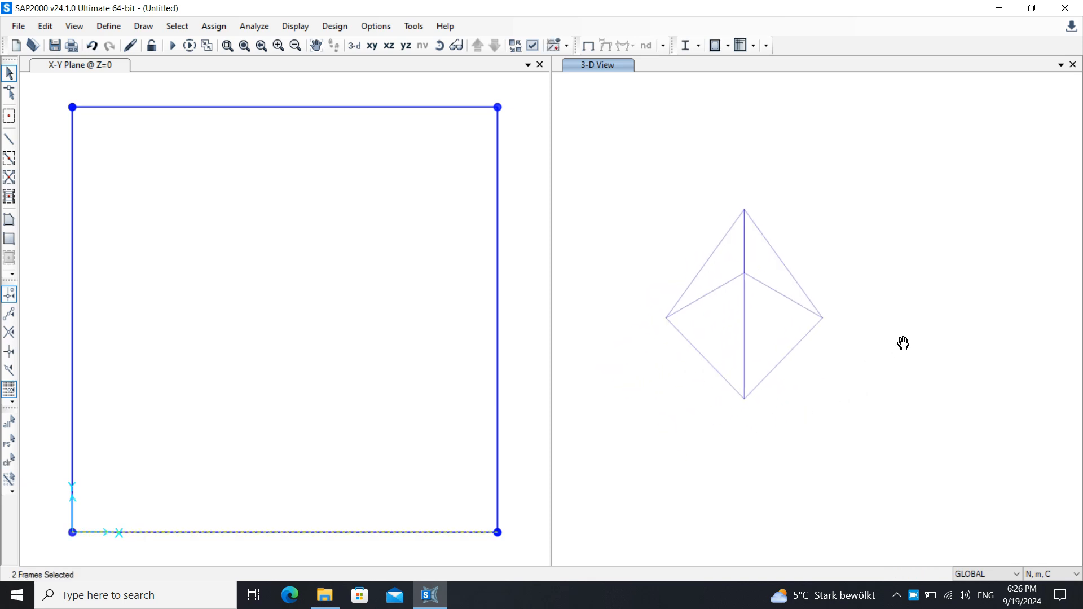